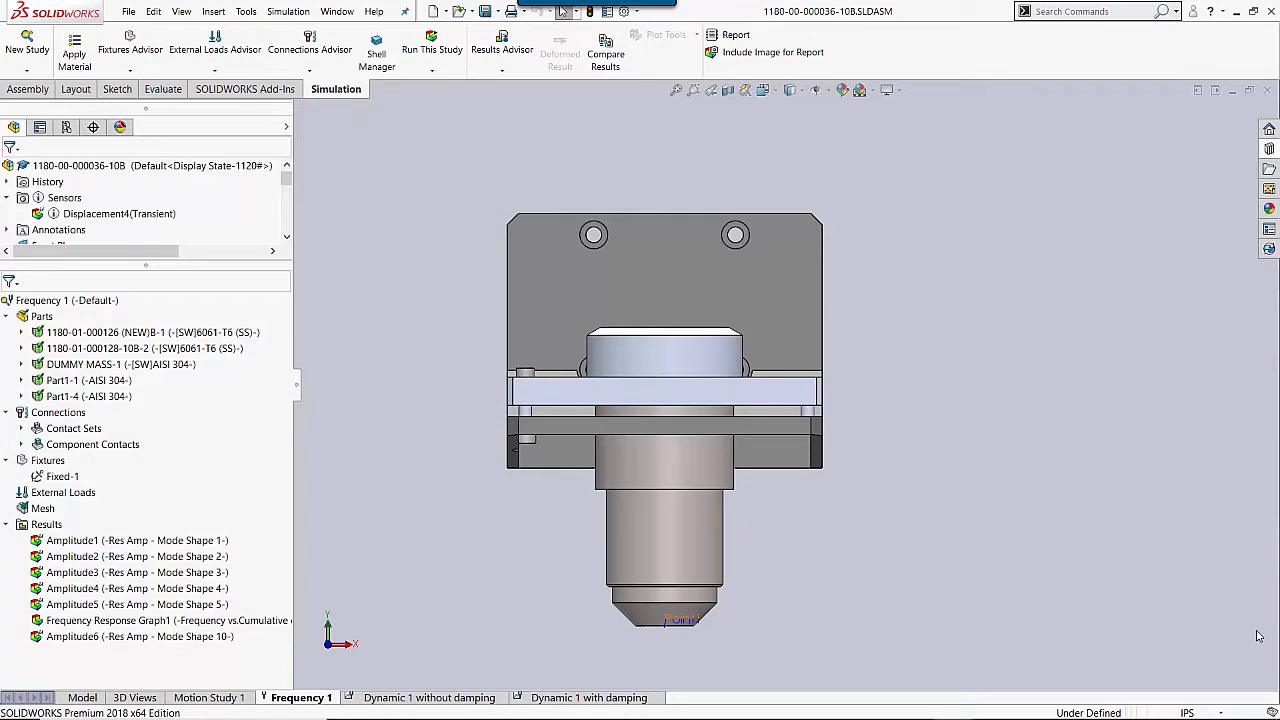
Step: Display the Amplitude1, Amplitude2 and Amplitude3 mode shape plots of the frequency study one after another
left_click(87, 539)
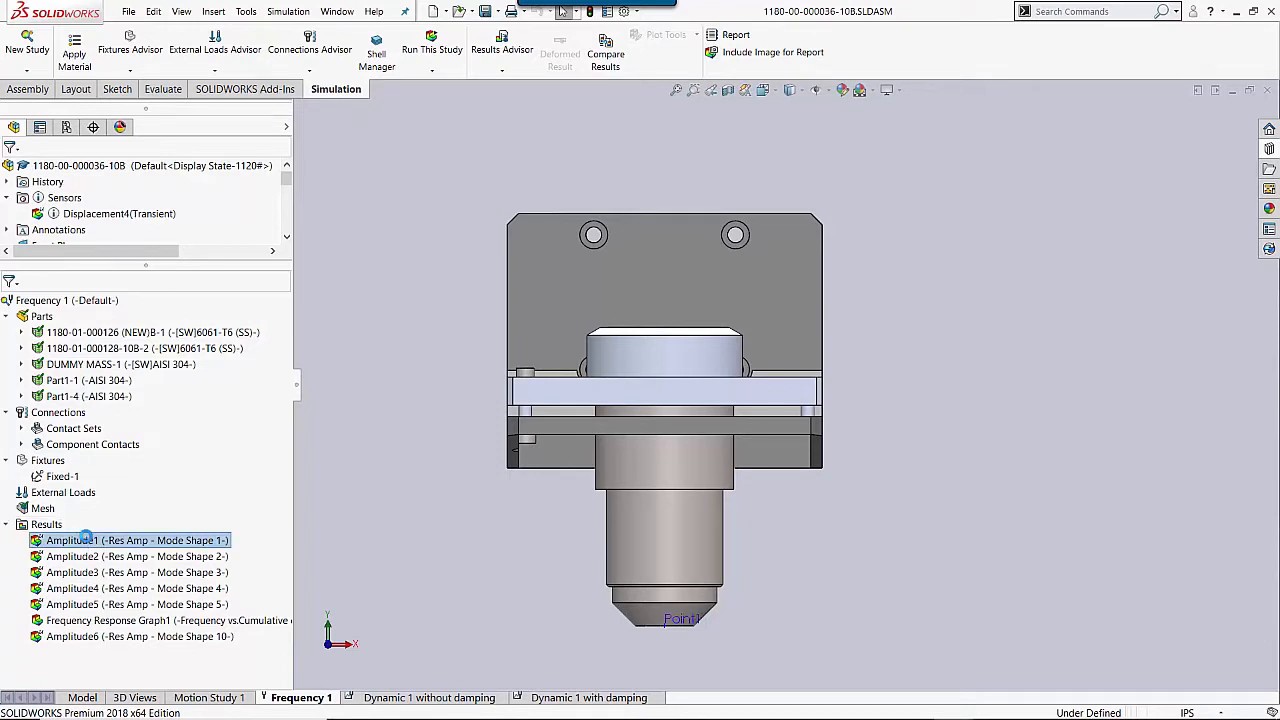
double_click(87, 539)
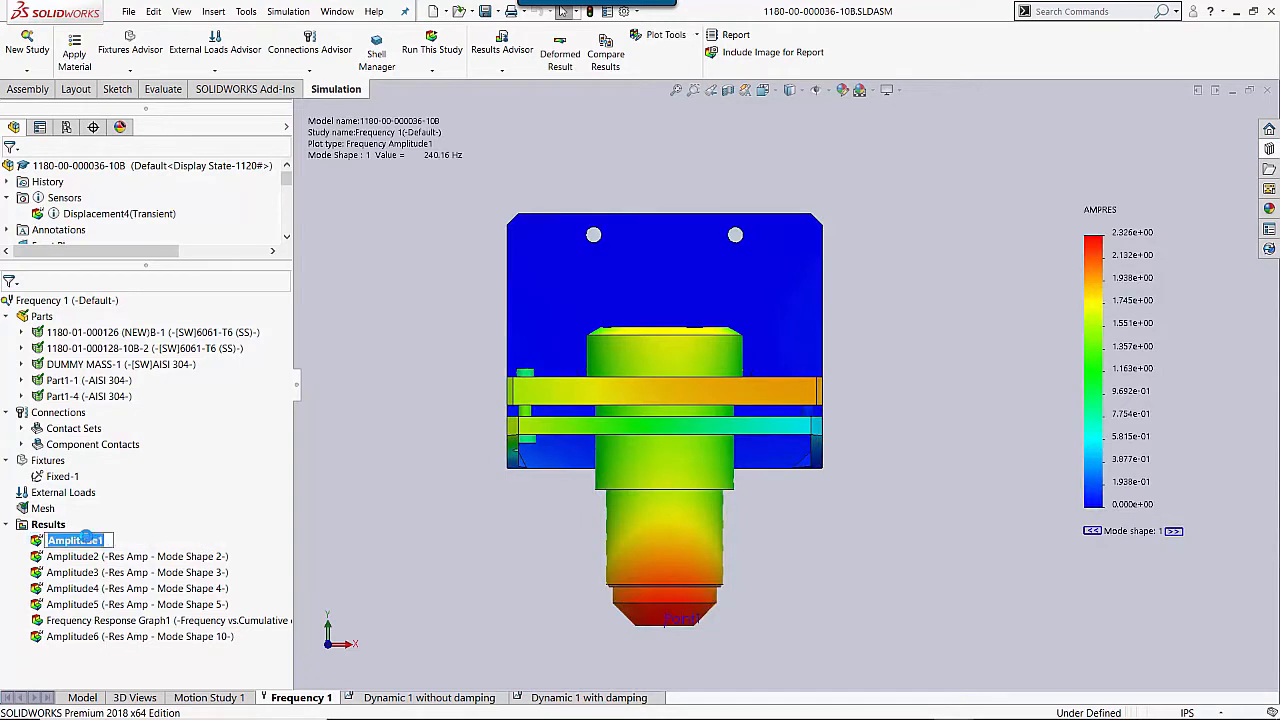
left_click(105, 557)
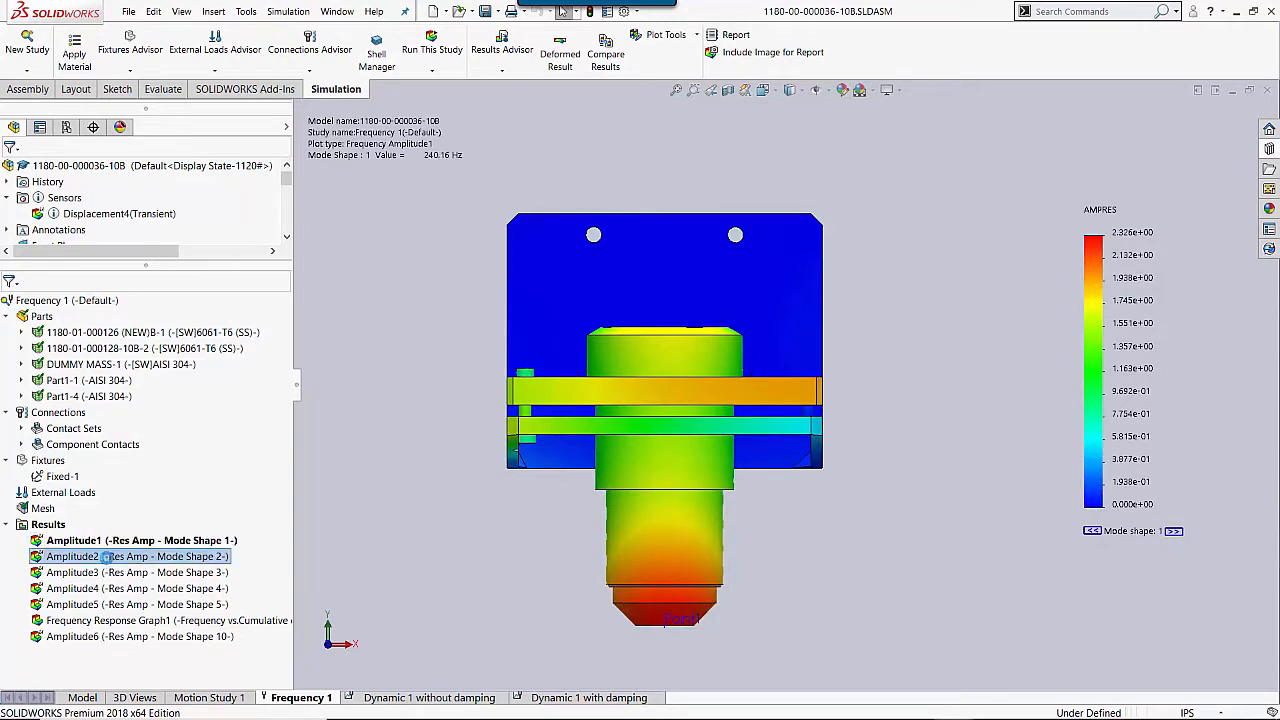
double_click(105, 557)
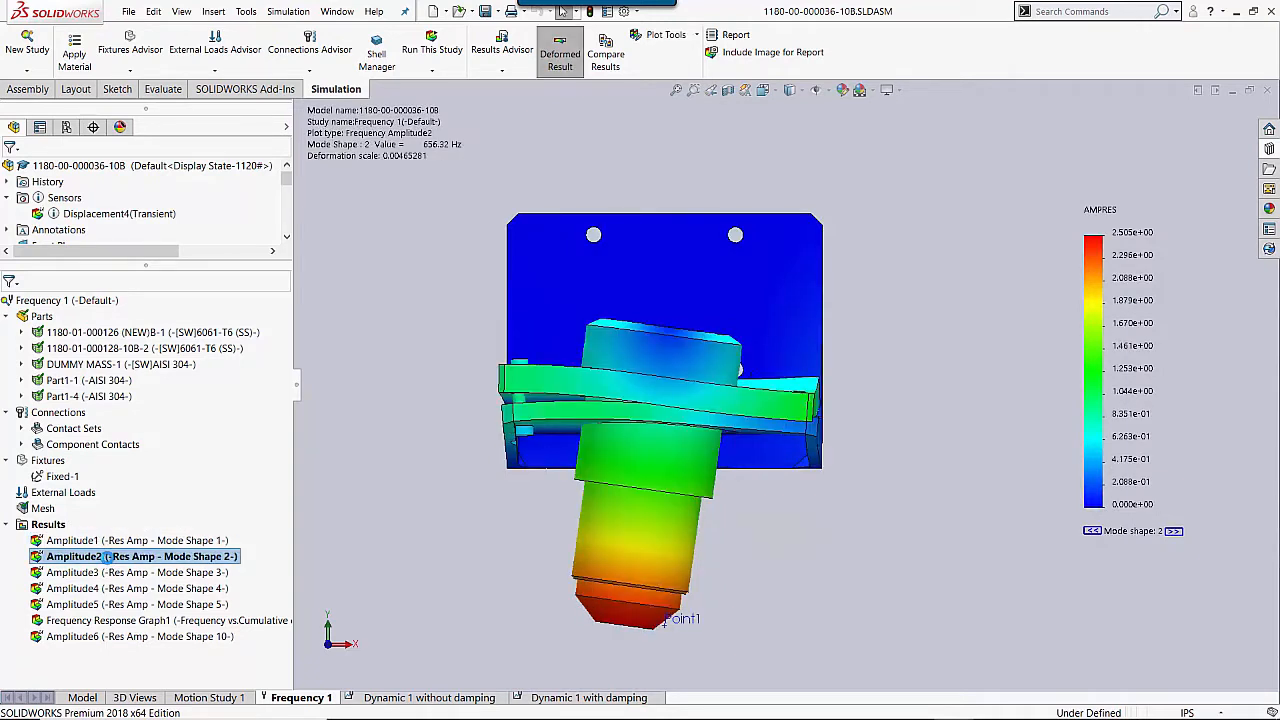
double_click(119, 572)
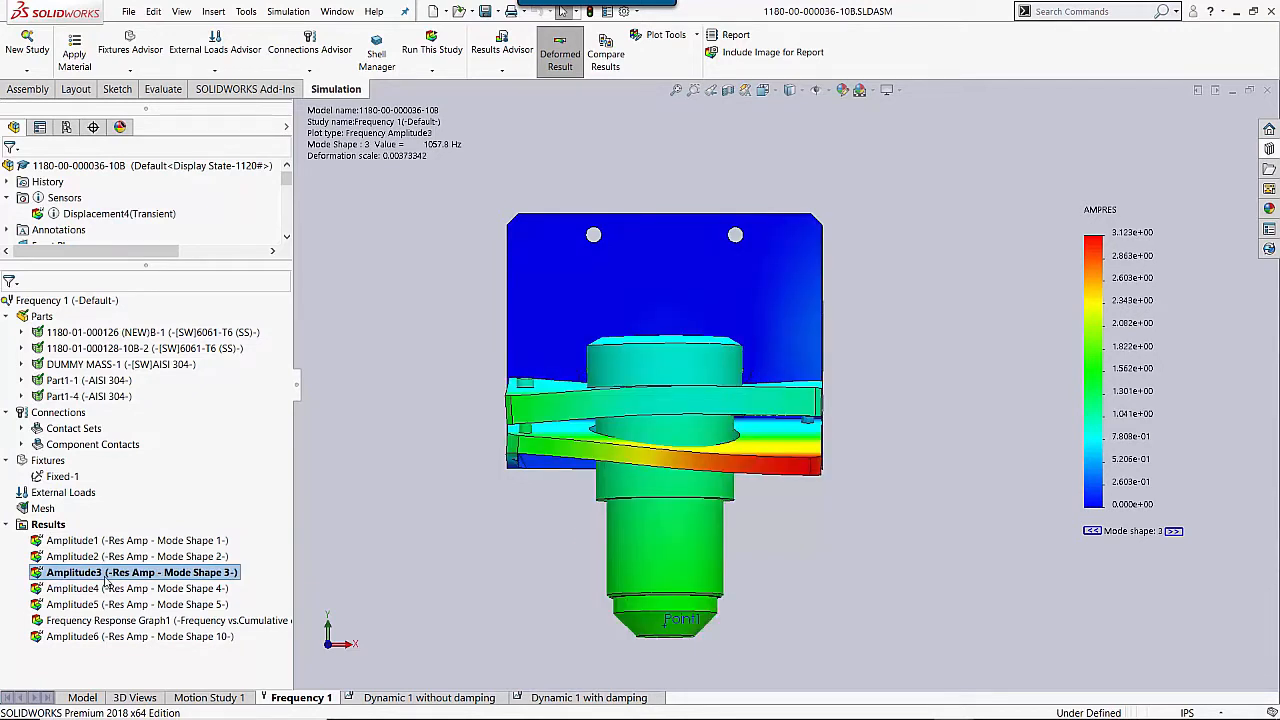
Step: List the resonant frequencies of the Frequency 1 study, review all the modes and close the list
right_click(62, 523)
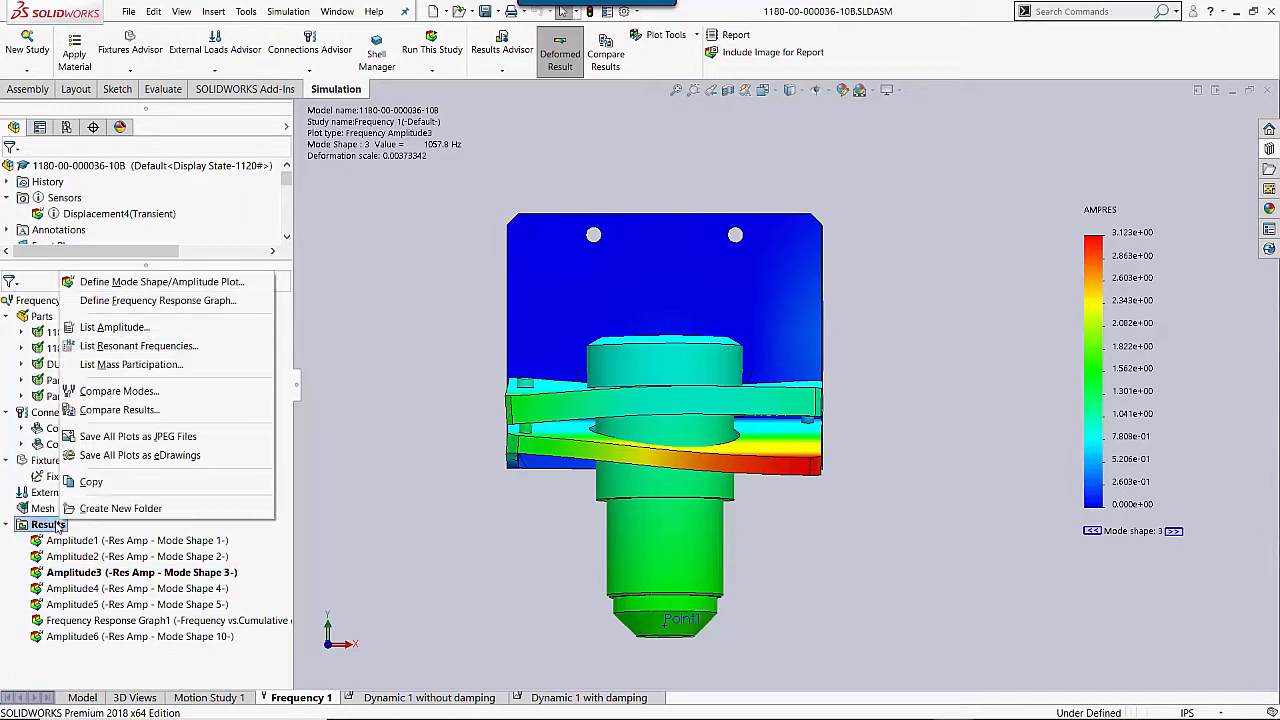
left_click(131, 346)
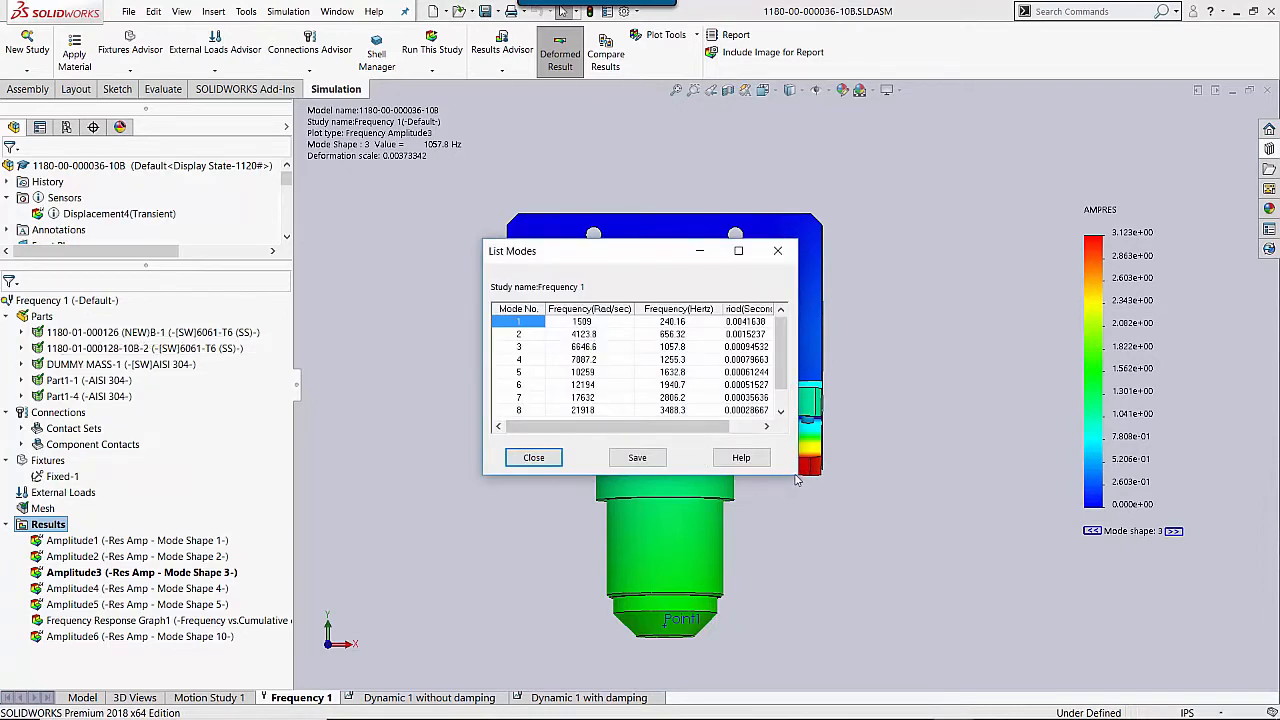
scroll(519, 412, "down", 1)
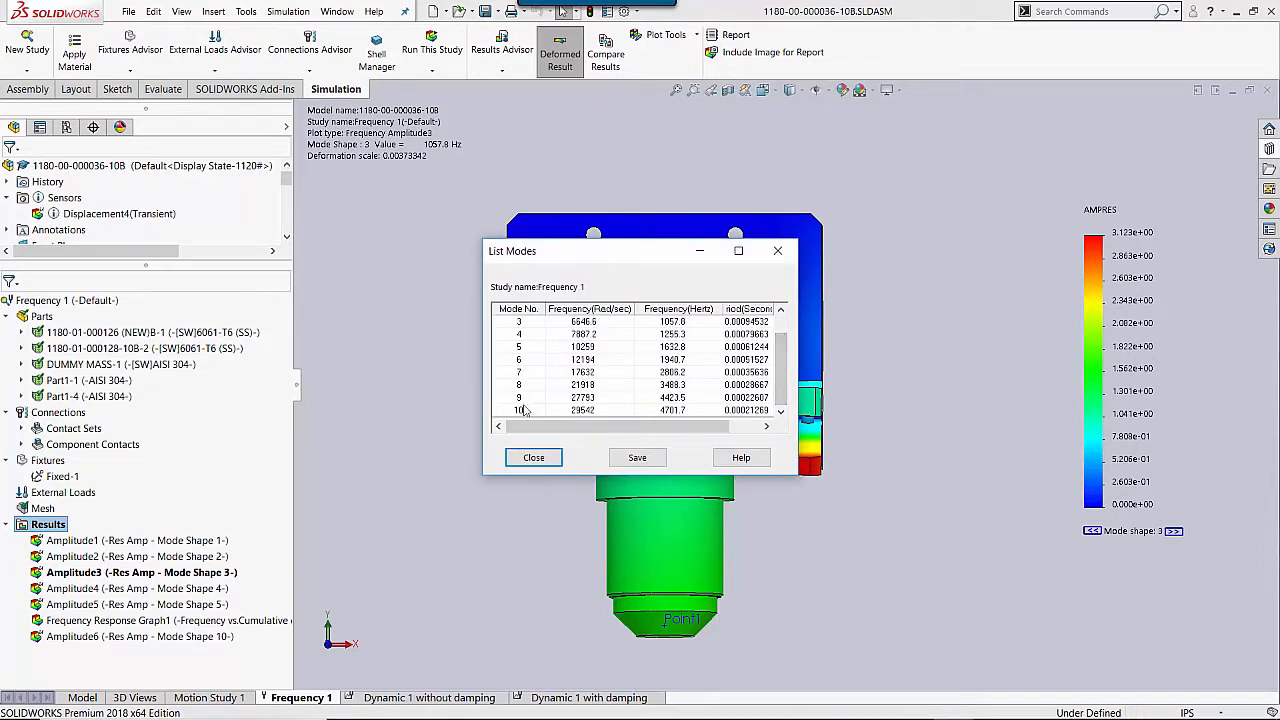
left_click(534, 458)
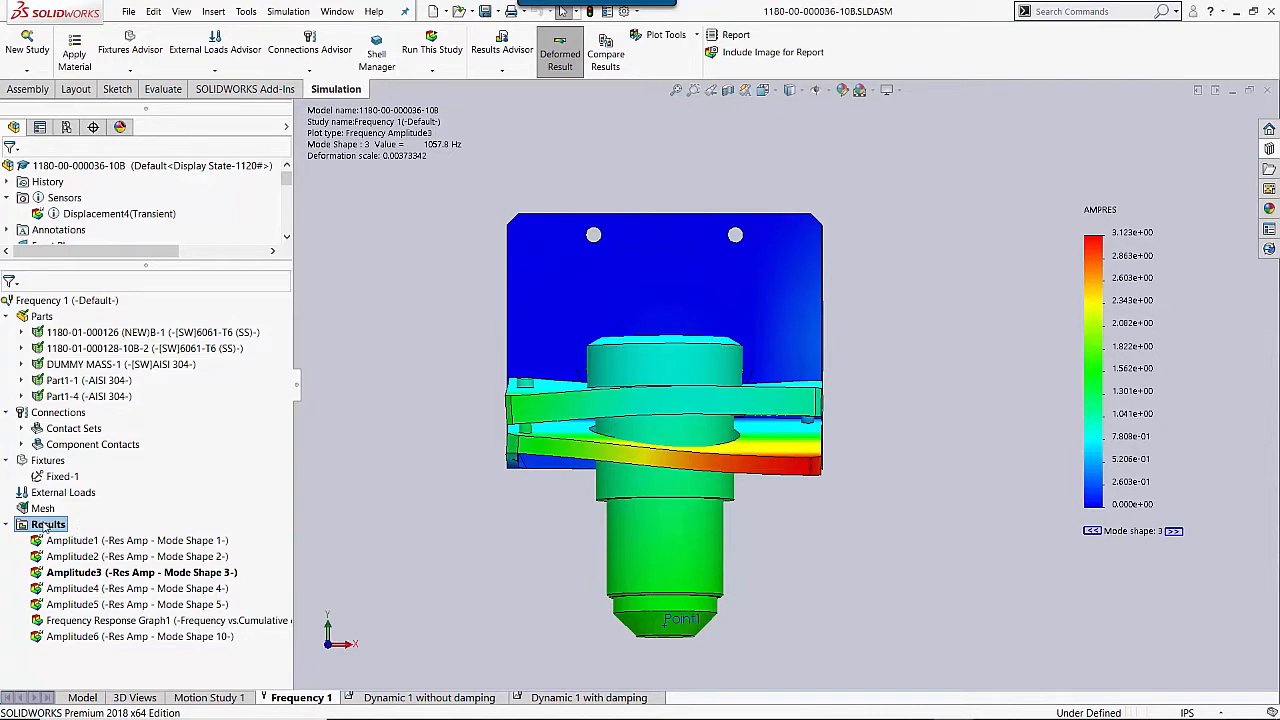
Step: List the mass participation of the Frequency 1 study, enlarge the table to review every mode and direction sum, and close it
right_click(48, 531)
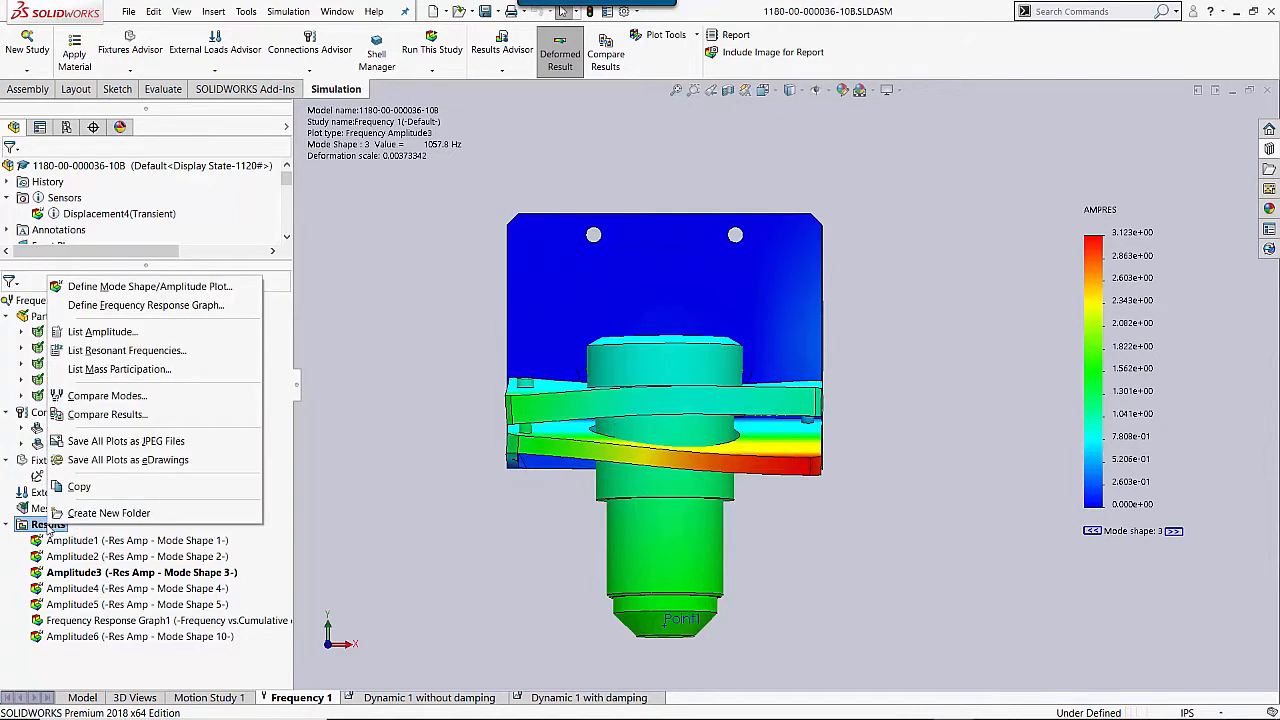
left_click(181, 370)
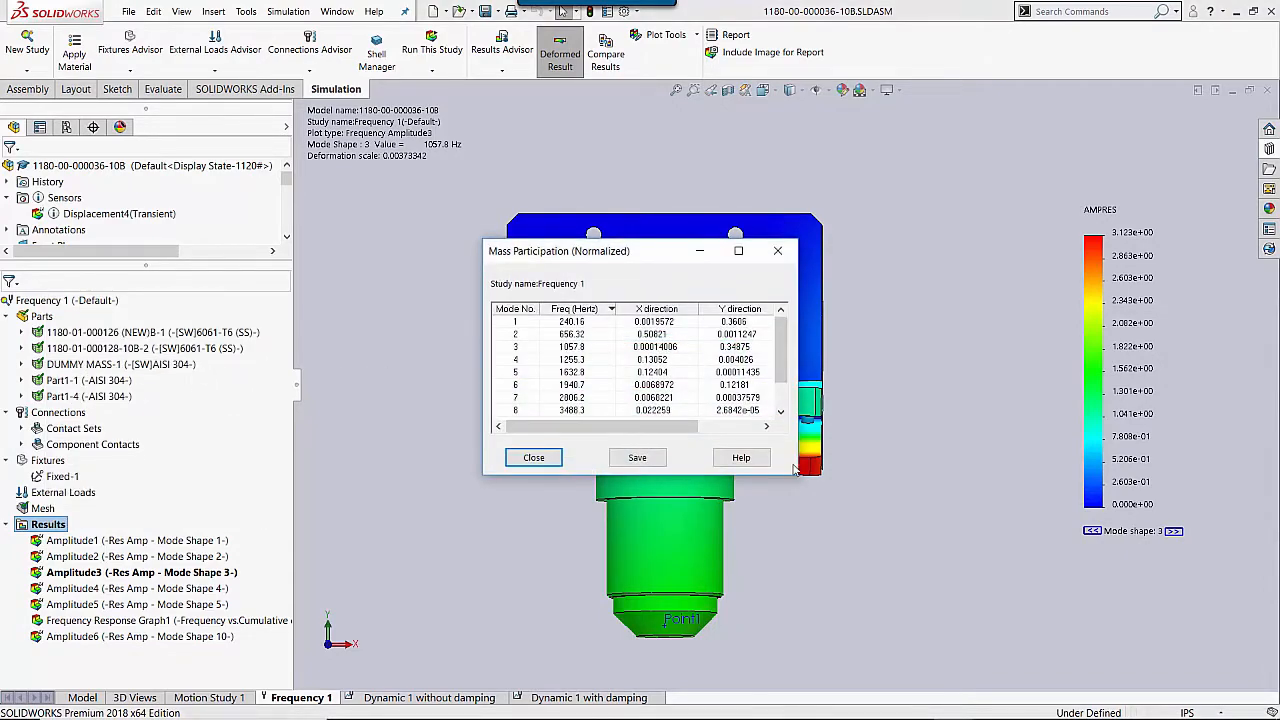
left_click_drag(795, 470, 905, 577)
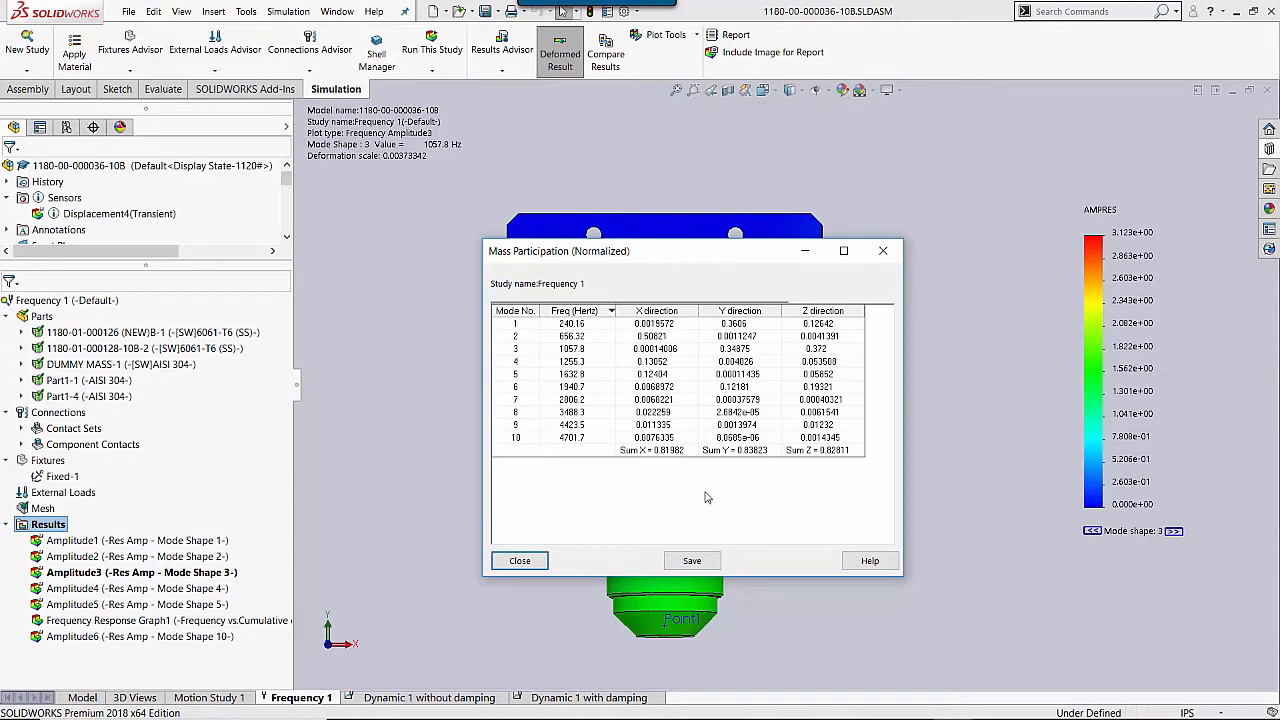
left_click(520, 560)
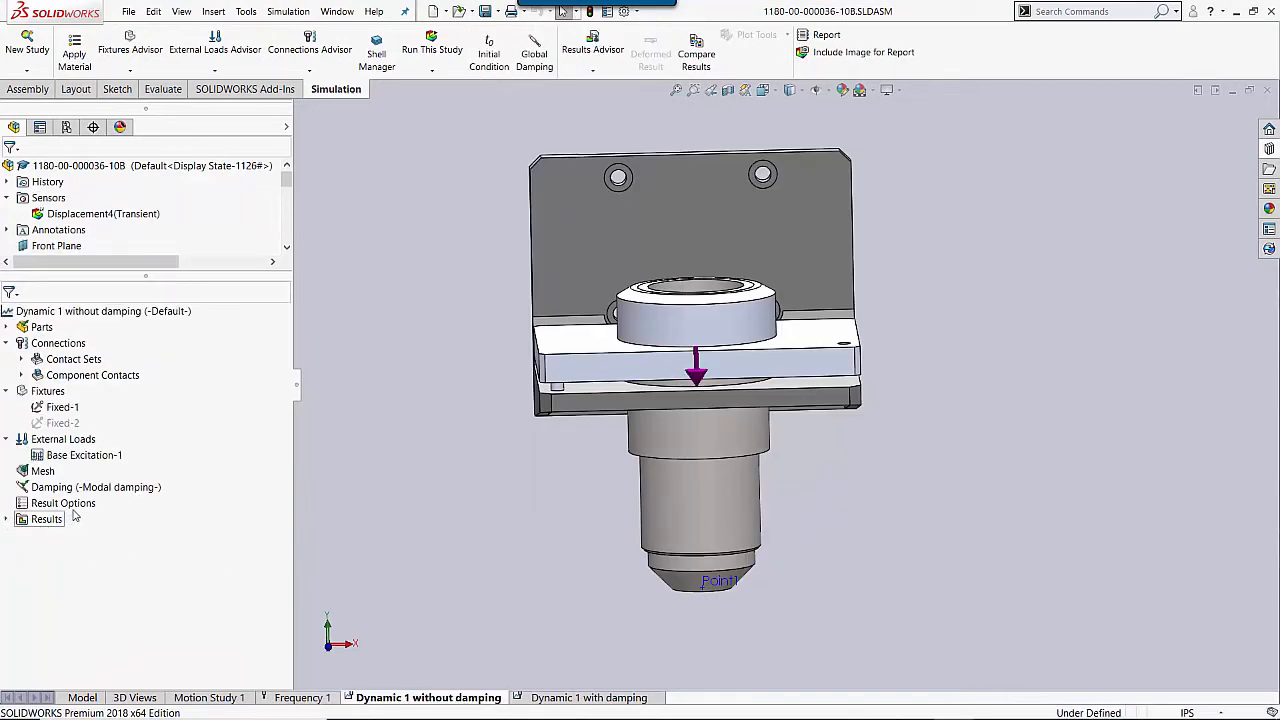
Step: Review the frequency options and the time range in the properties of the Dynamic 1 without damping study
mouse_move(86, 466)
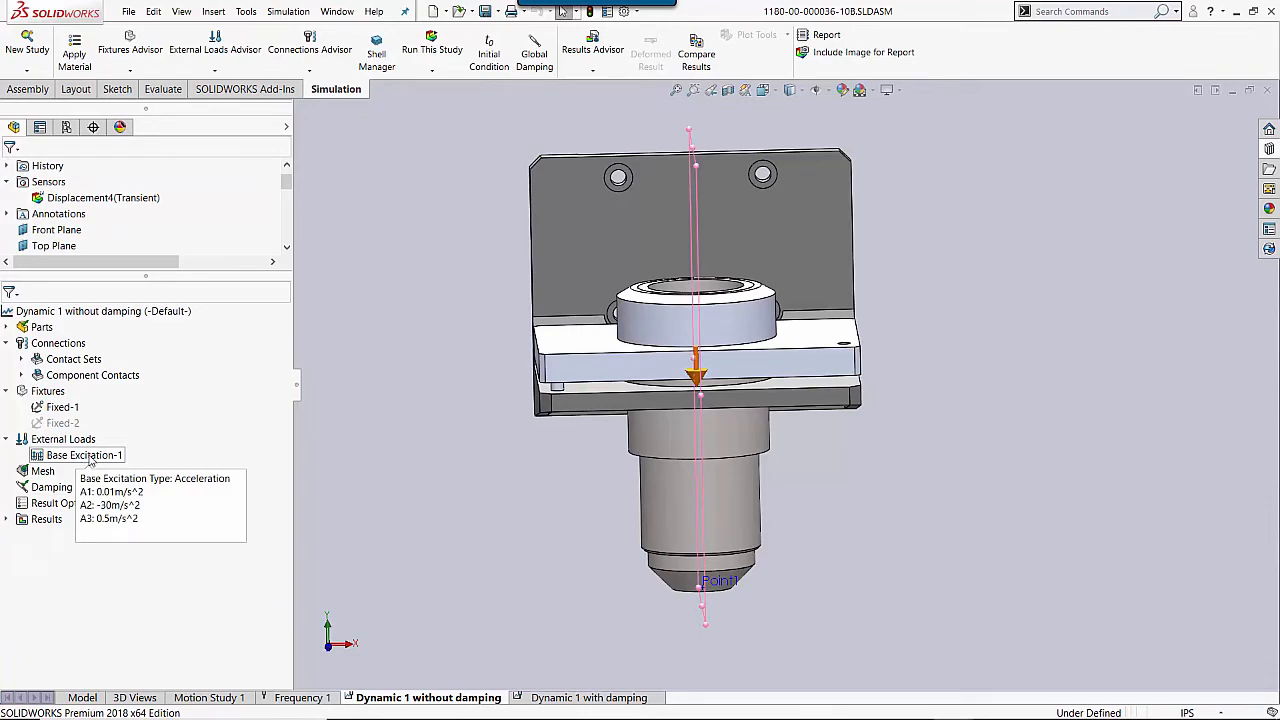
right_click(77, 312)
left_click(126, 488)
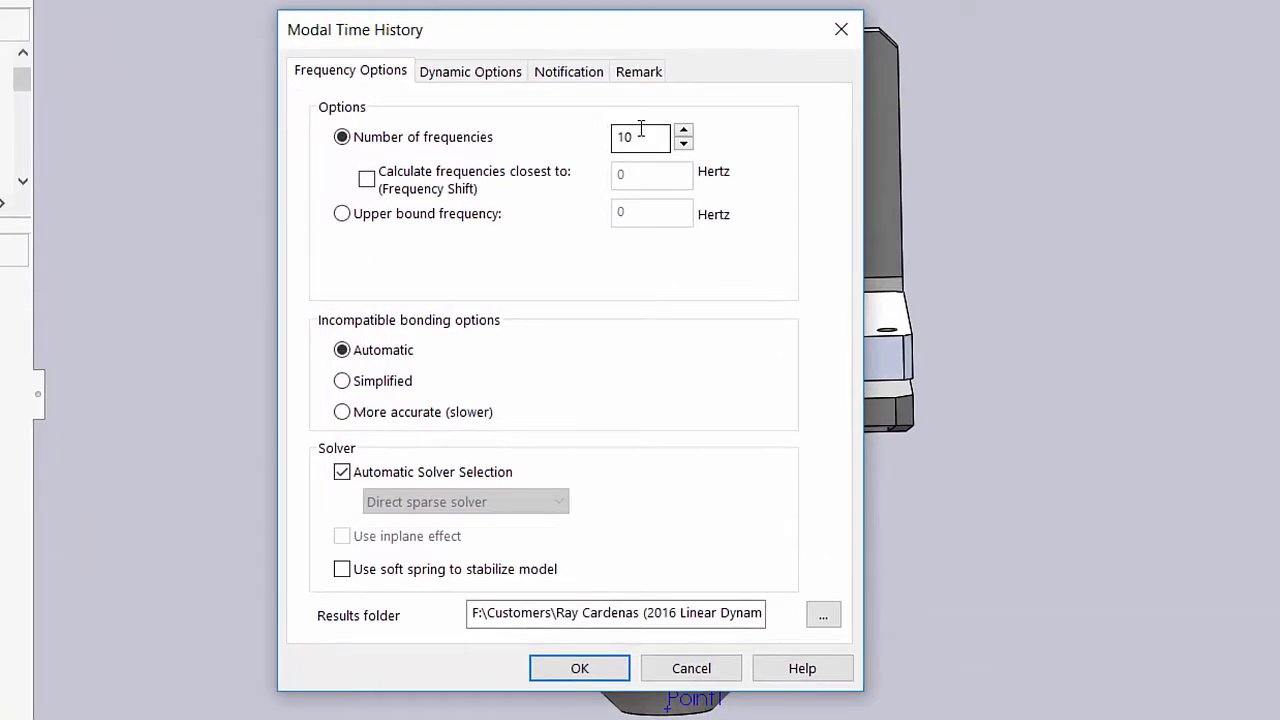
left_click(640, 136)
left_click(490, 76)
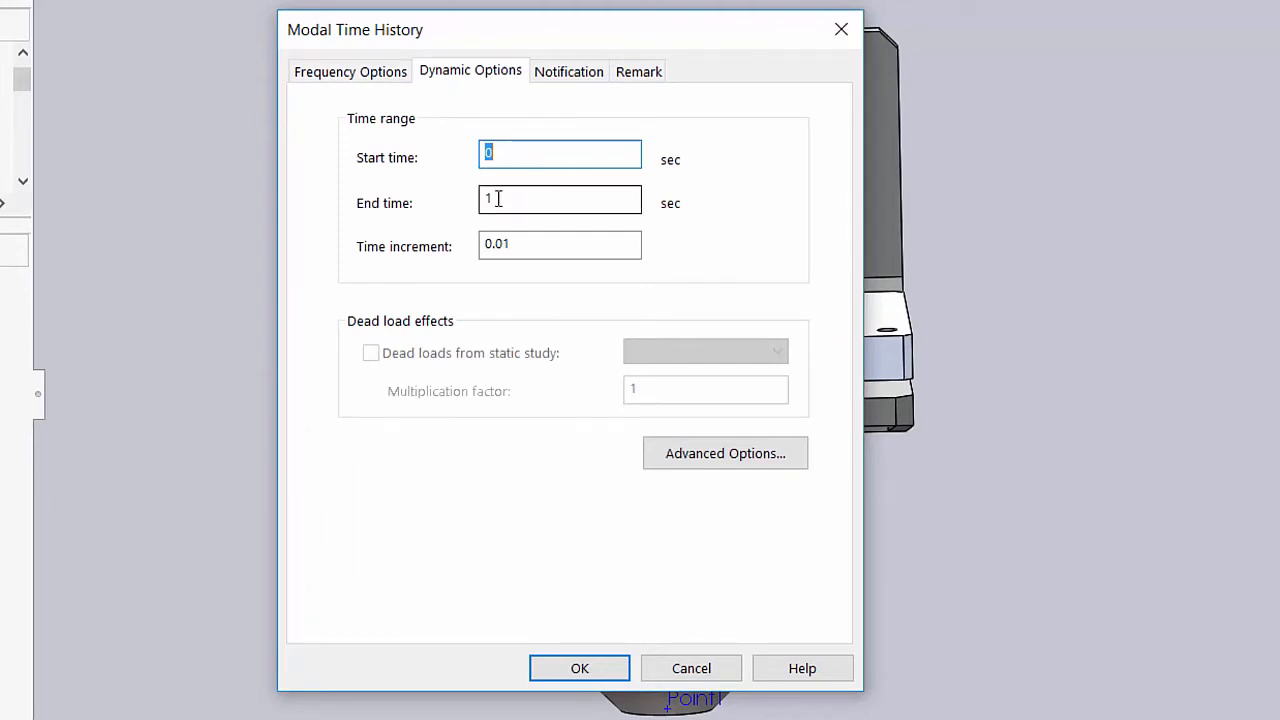
key("ctrl")
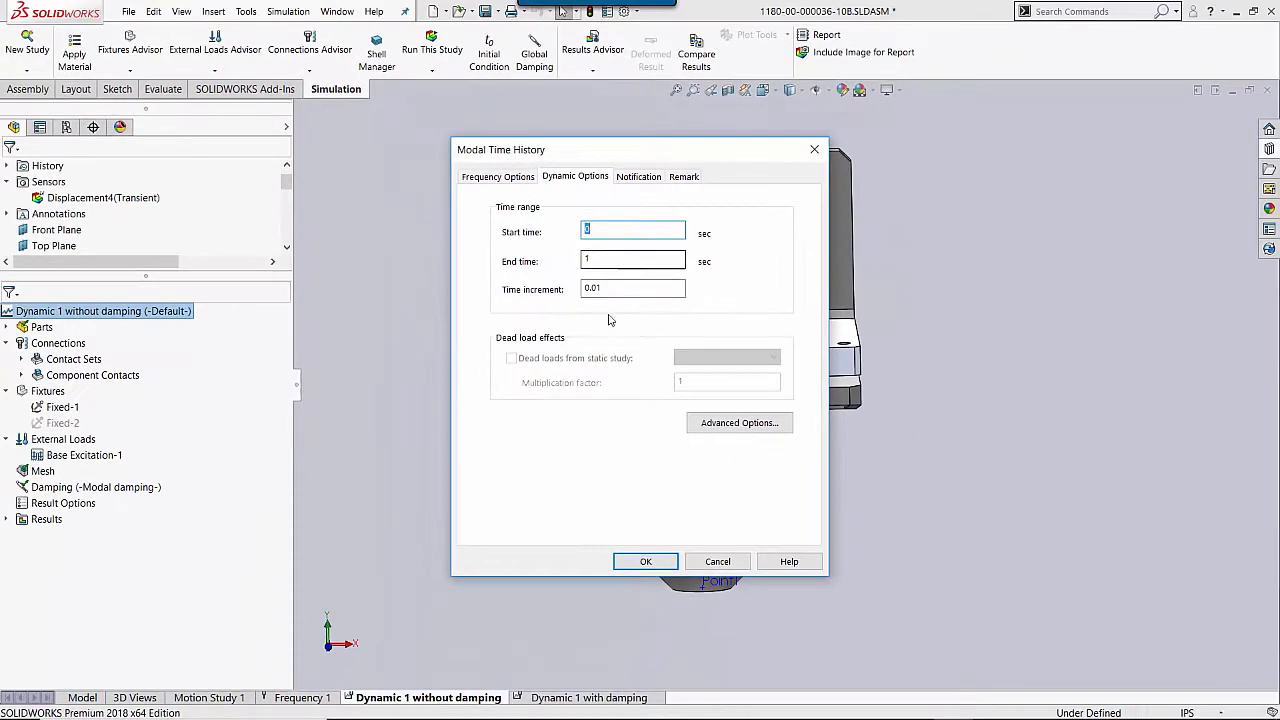
left_click(646, 561)
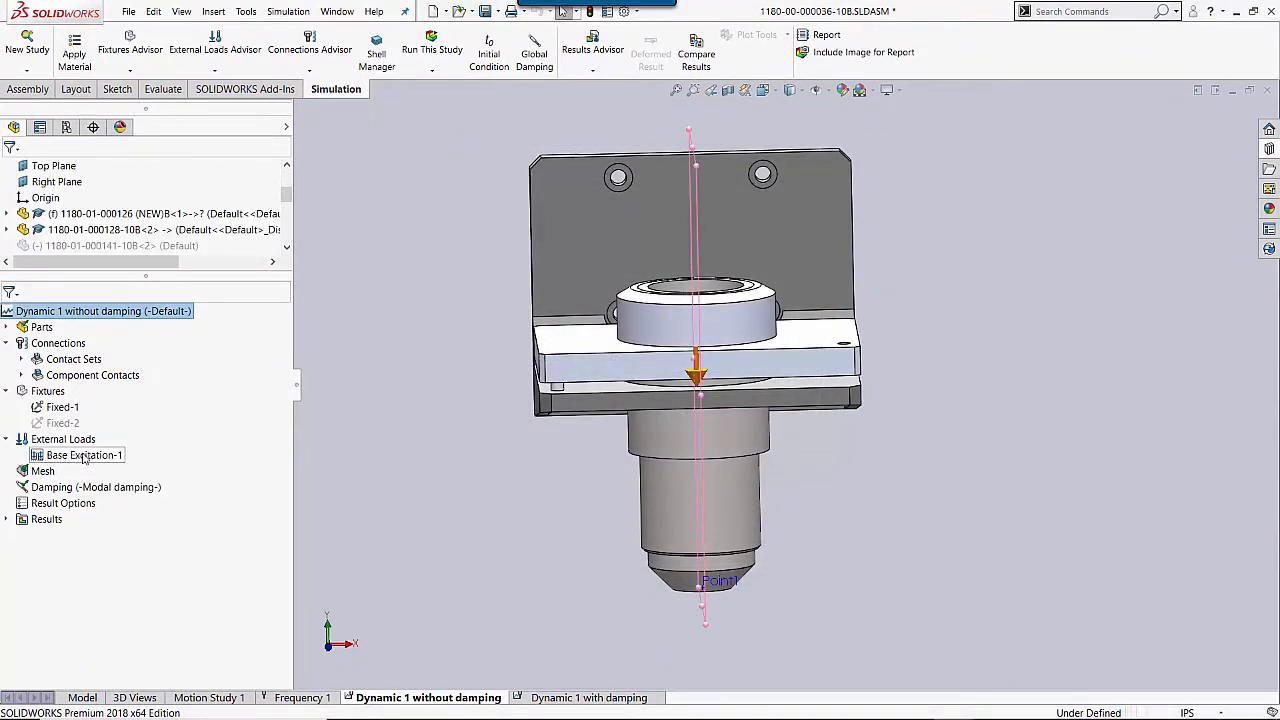
Step: Examine the definition of Base Excitation-1, including its time curve data and an enlarged graph of the curve
right_click(80, 456)
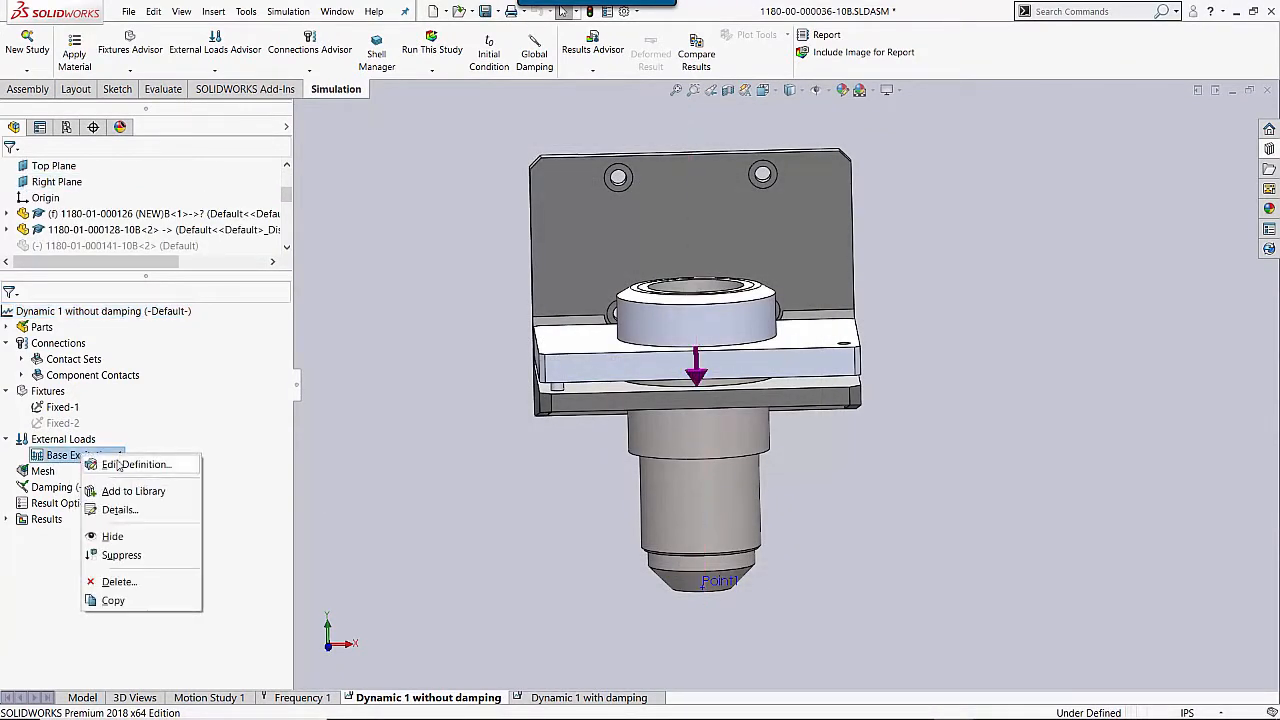
left_click(118, 465)
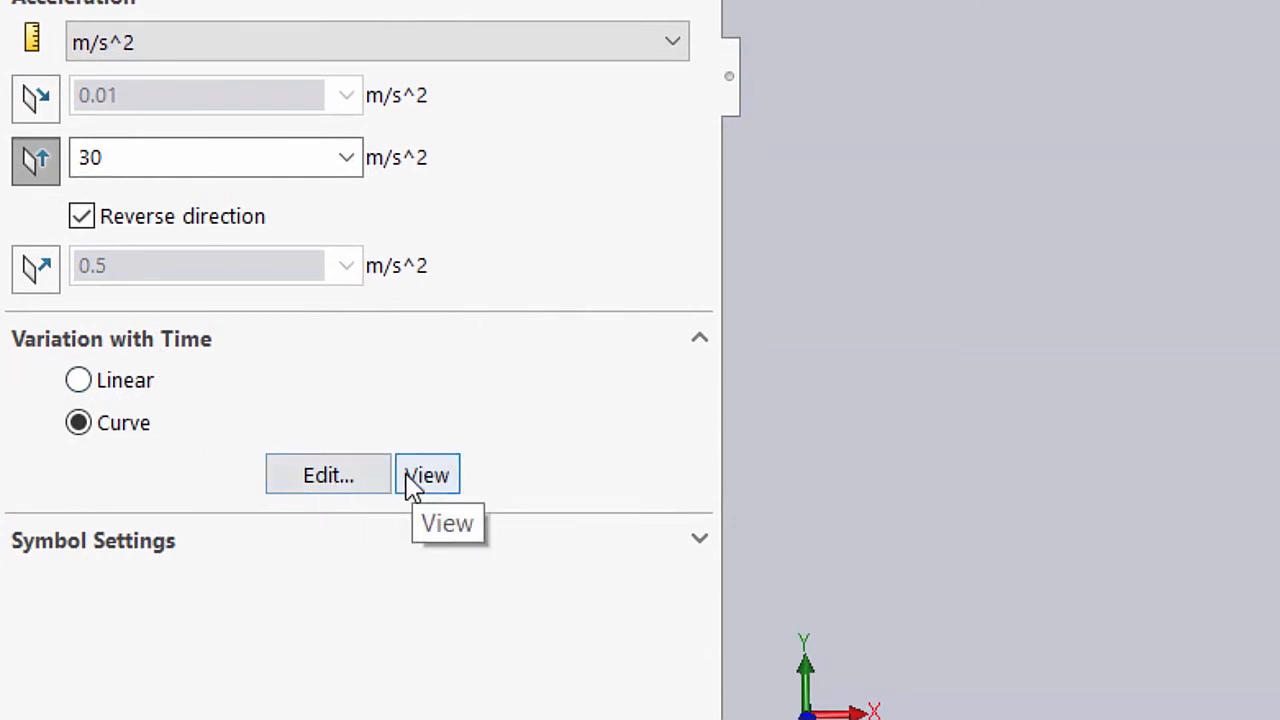
left_click(363, 484)
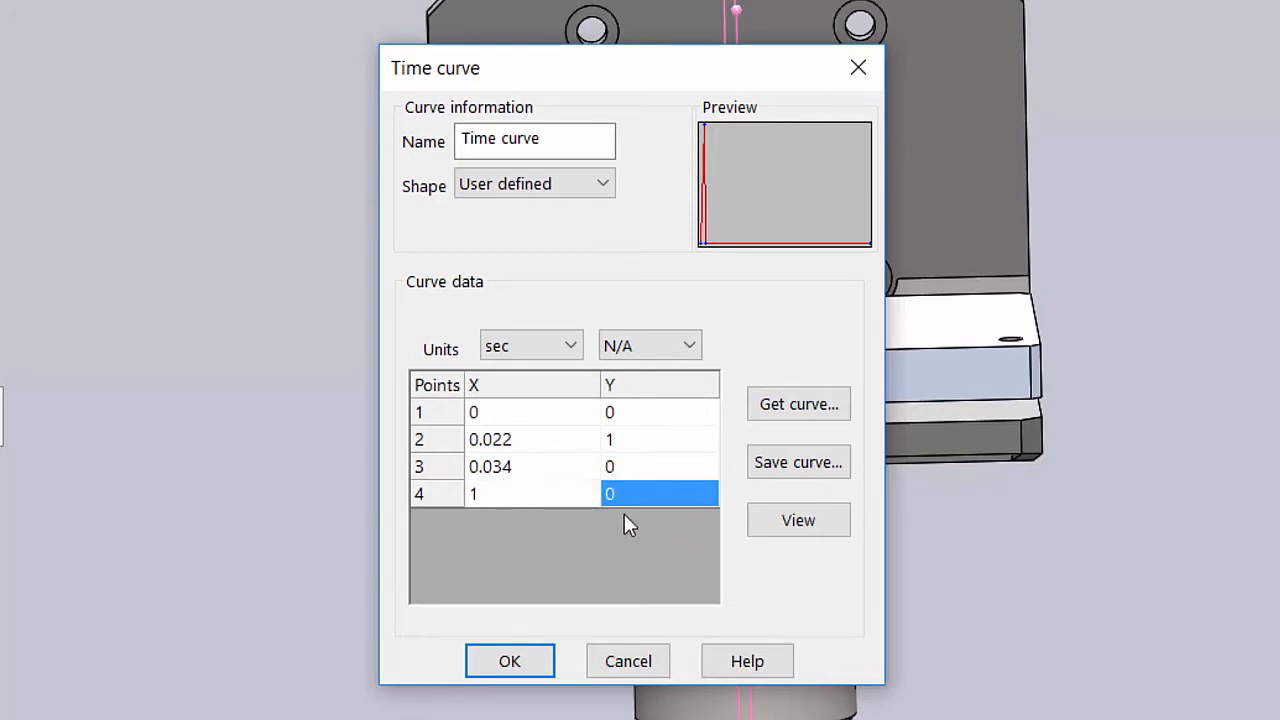
left_click(785, 518)
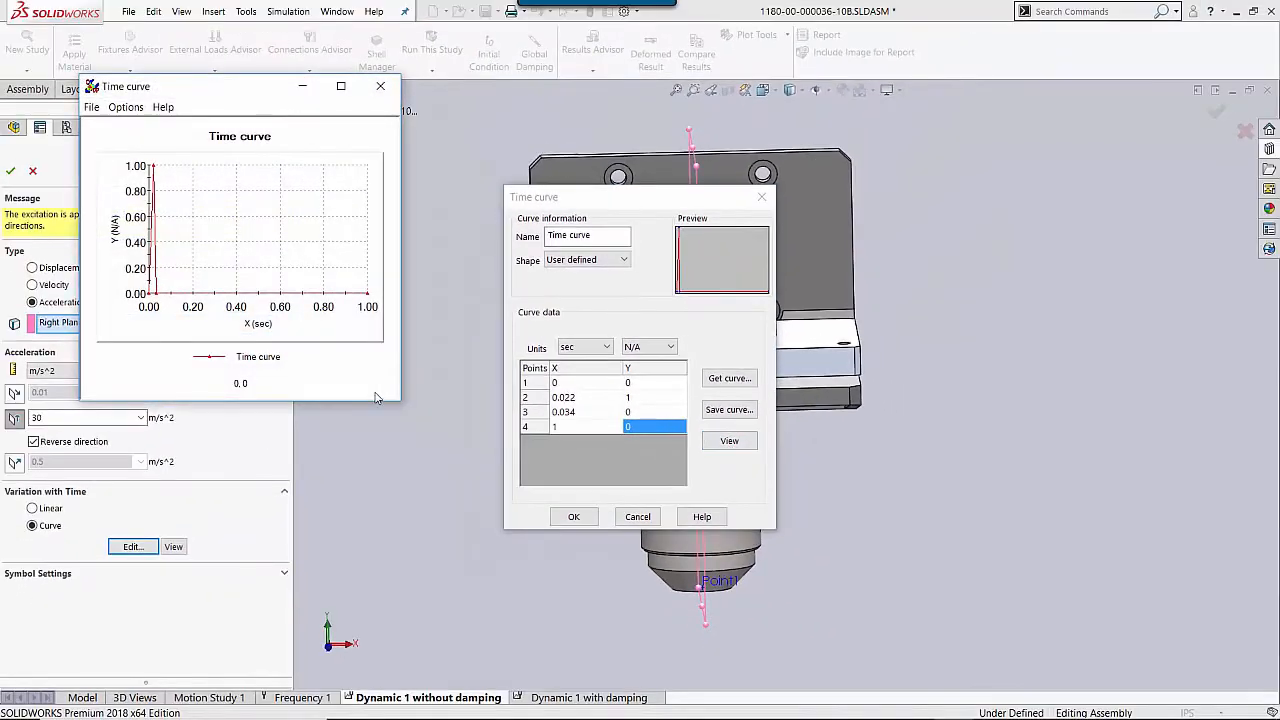
left_click_drag(398, 402, 818, 590)
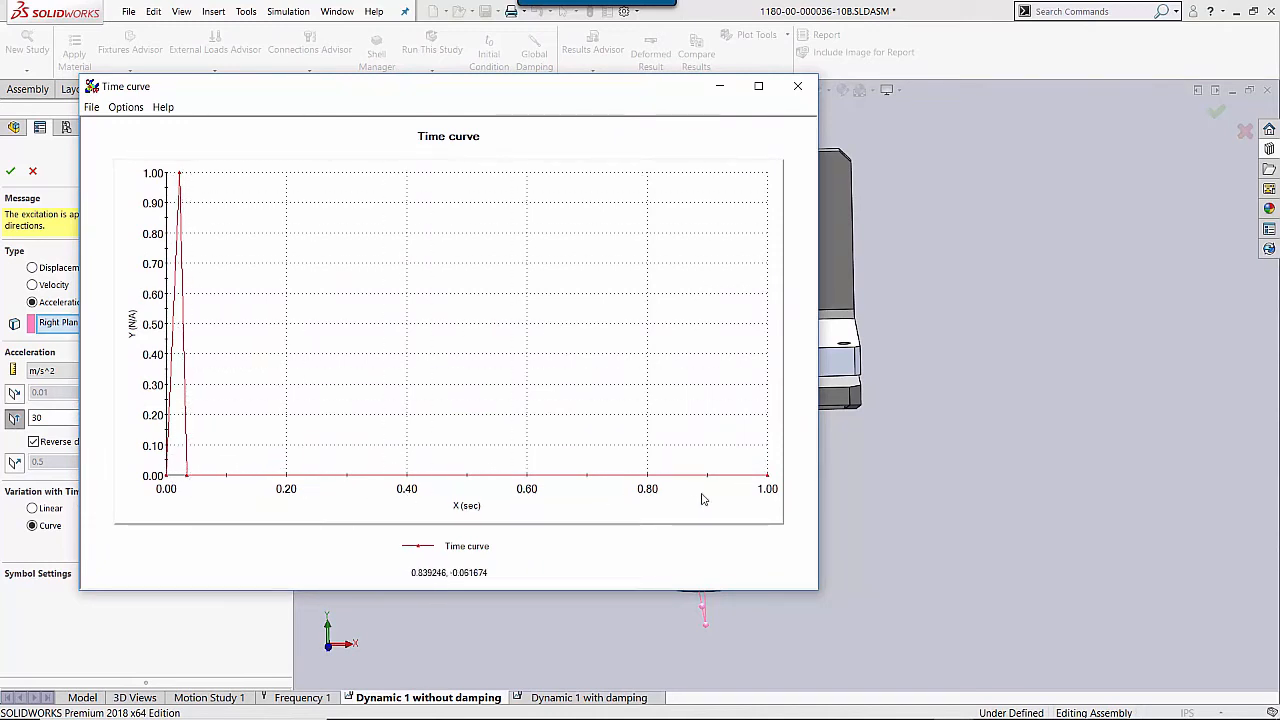
left_click(800, 88)
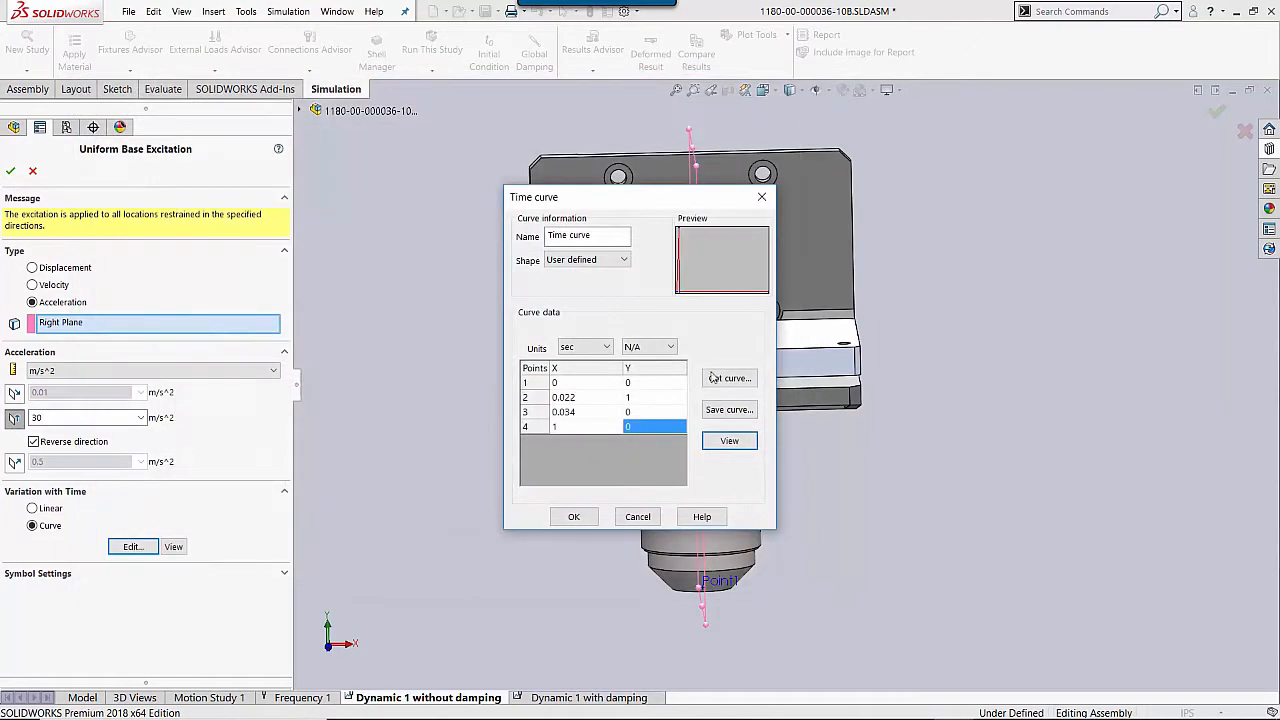
left_click(762, 197)
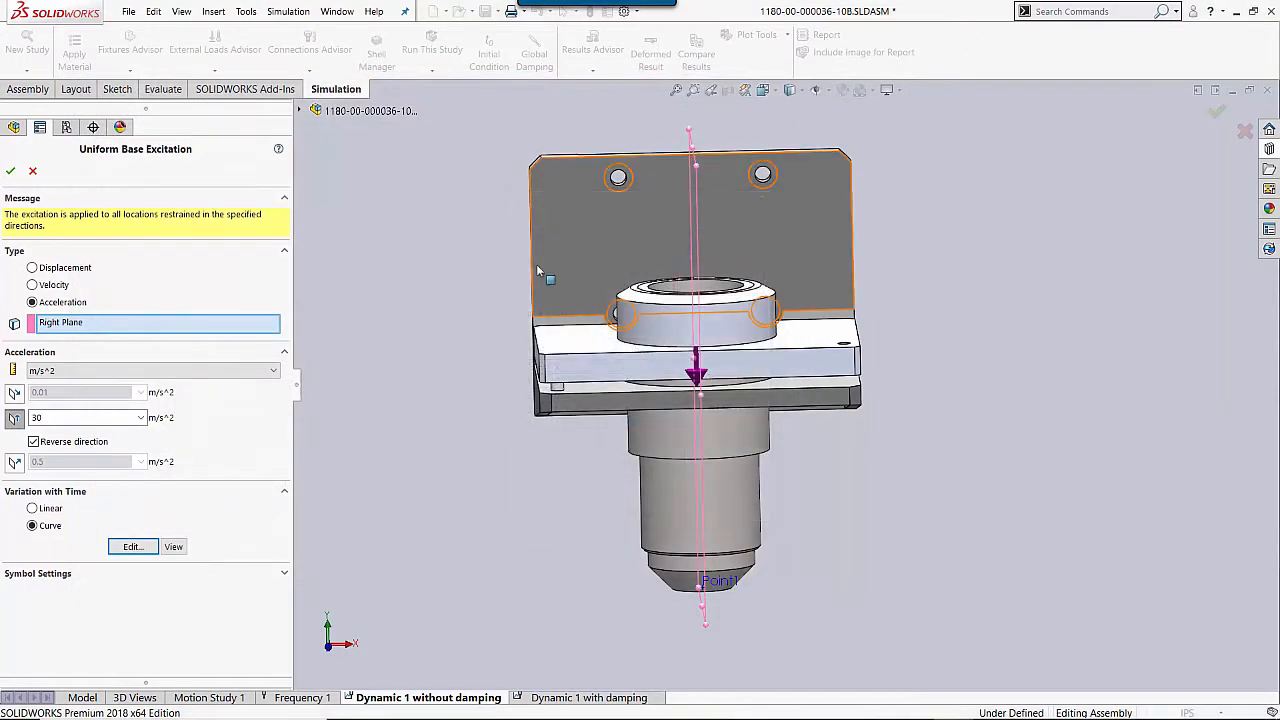
key("Return")
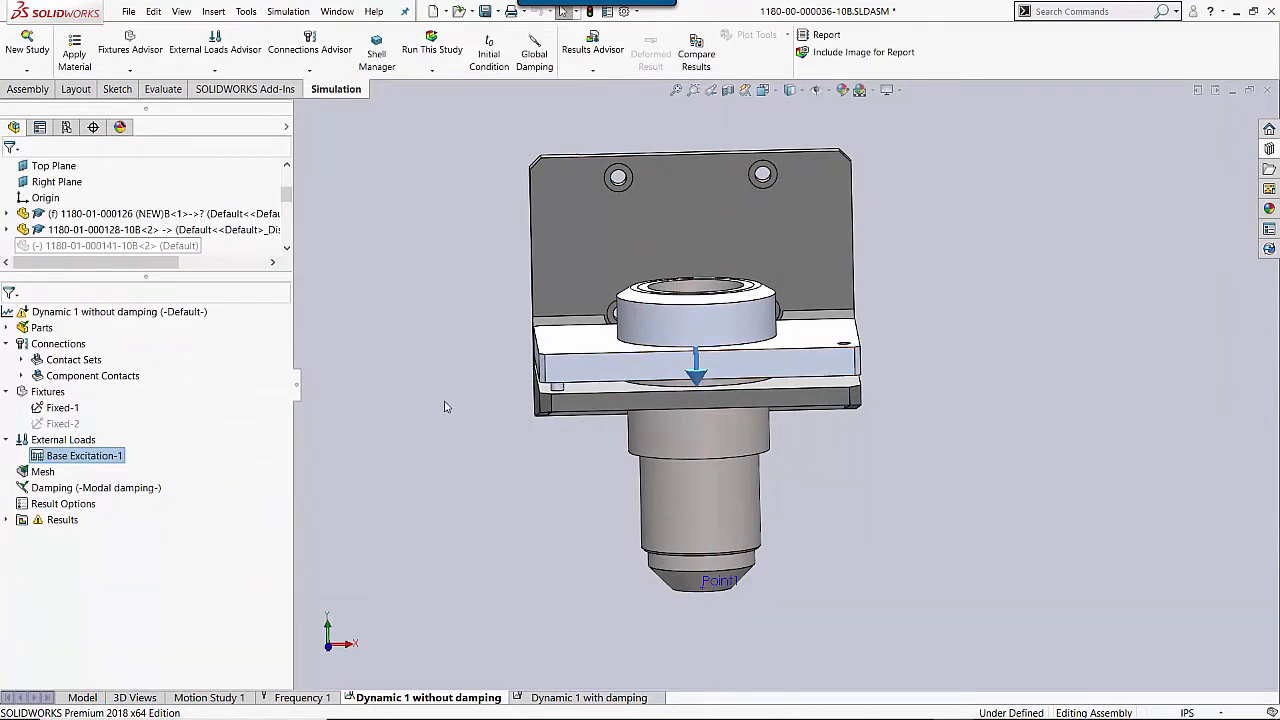
Step: Review the modal damping ratios in the global damping definition of the Dynamic 1 without damping study
right_click(88, 490)
left_click(104, 497)
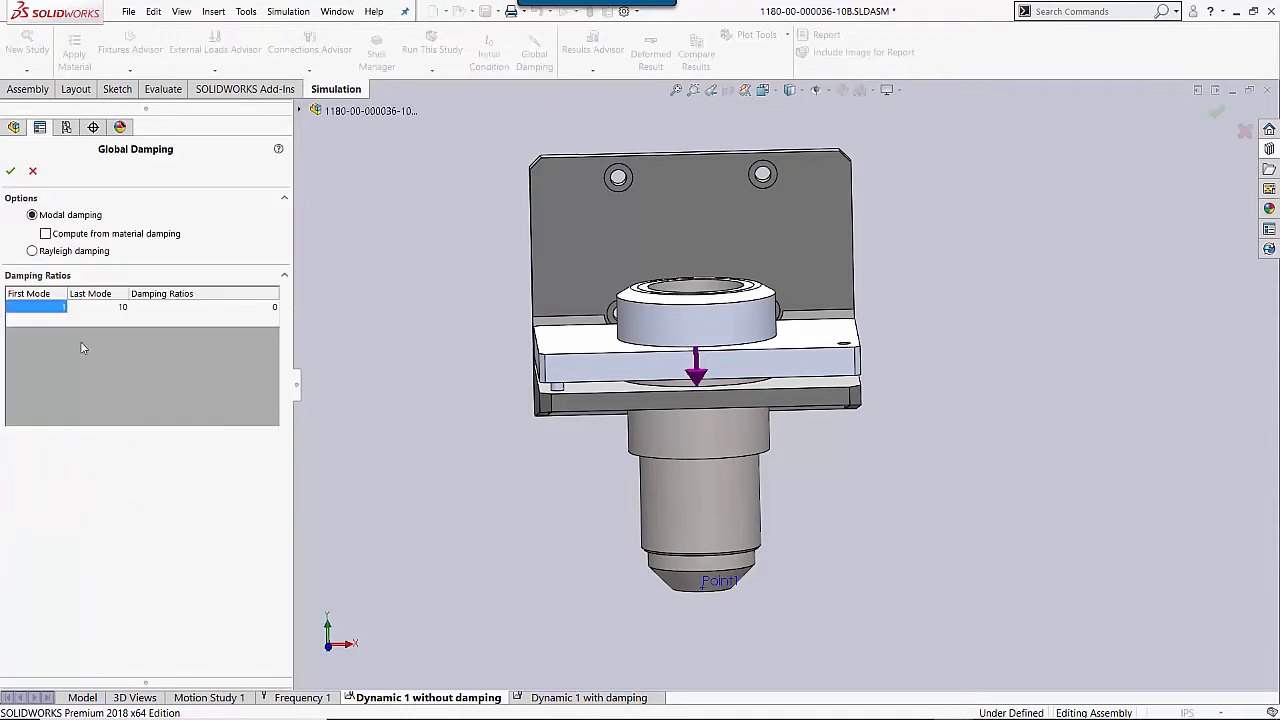
left_click(11, 171)
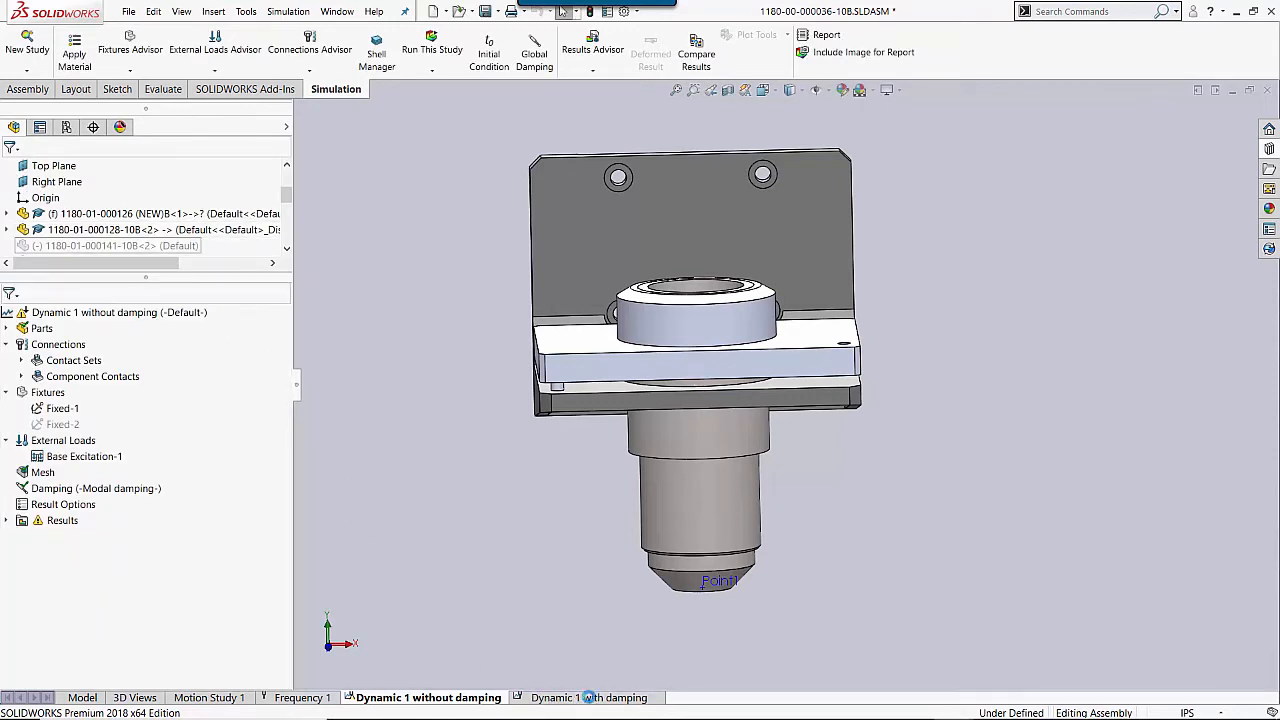
Step: Switch to the Dynamic 1 with damping study and review the alpha and beta parameters of its Rayleigh damping
left_click(590, 698)
right_click(88, 560)
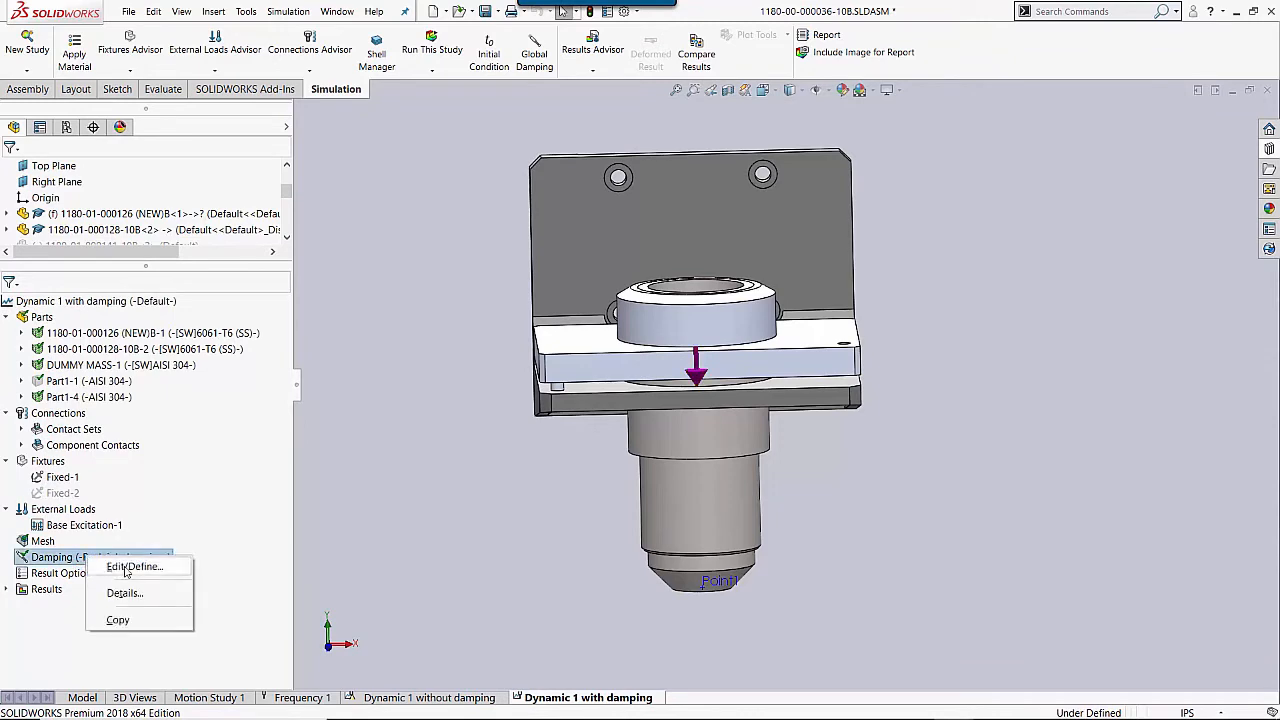
left_click(126, 567)
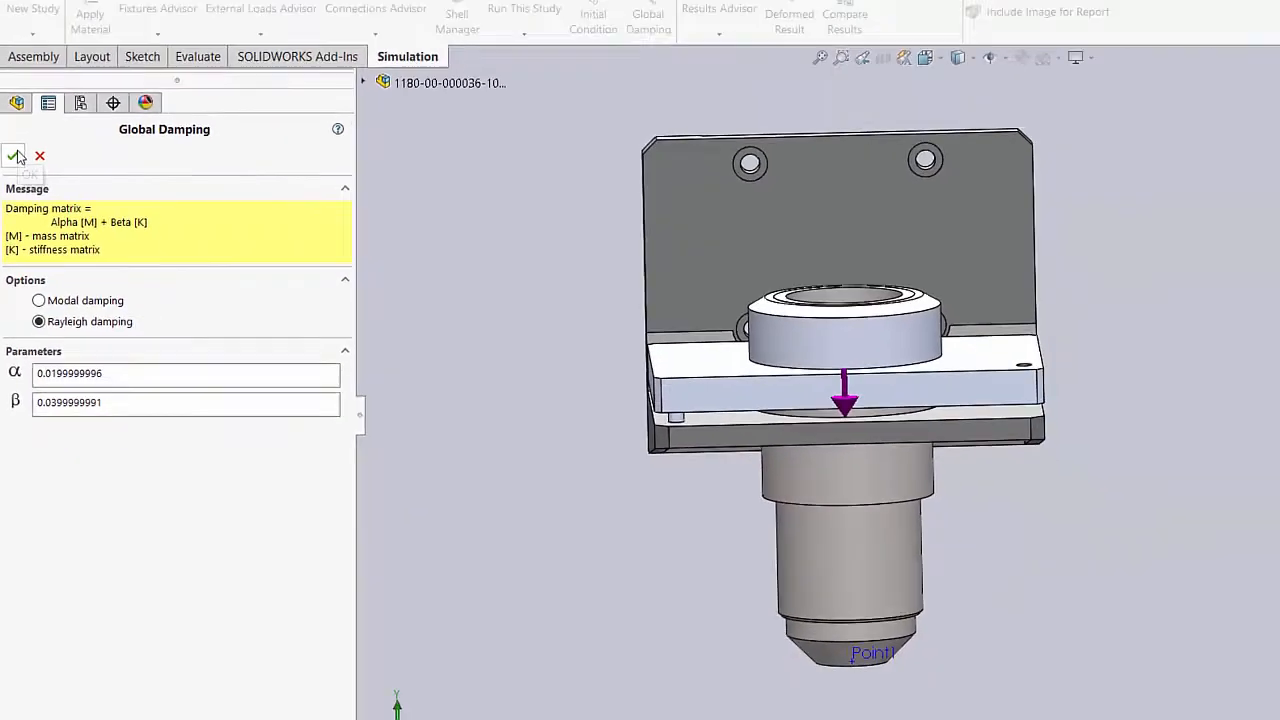
left_click(33, 19)
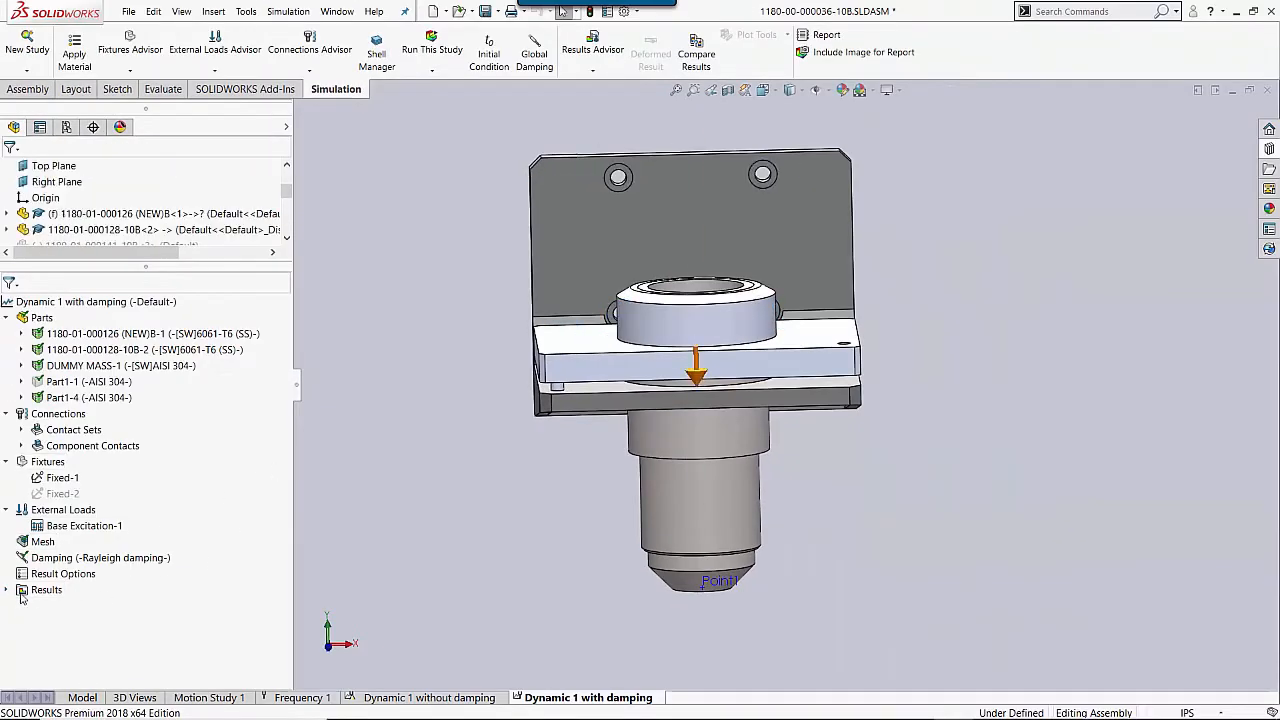
Step: Display the Displacement1 resultant displacement plot of the Dynamic 1 with damping study and inspect the deformed model
left_click(7, 590)
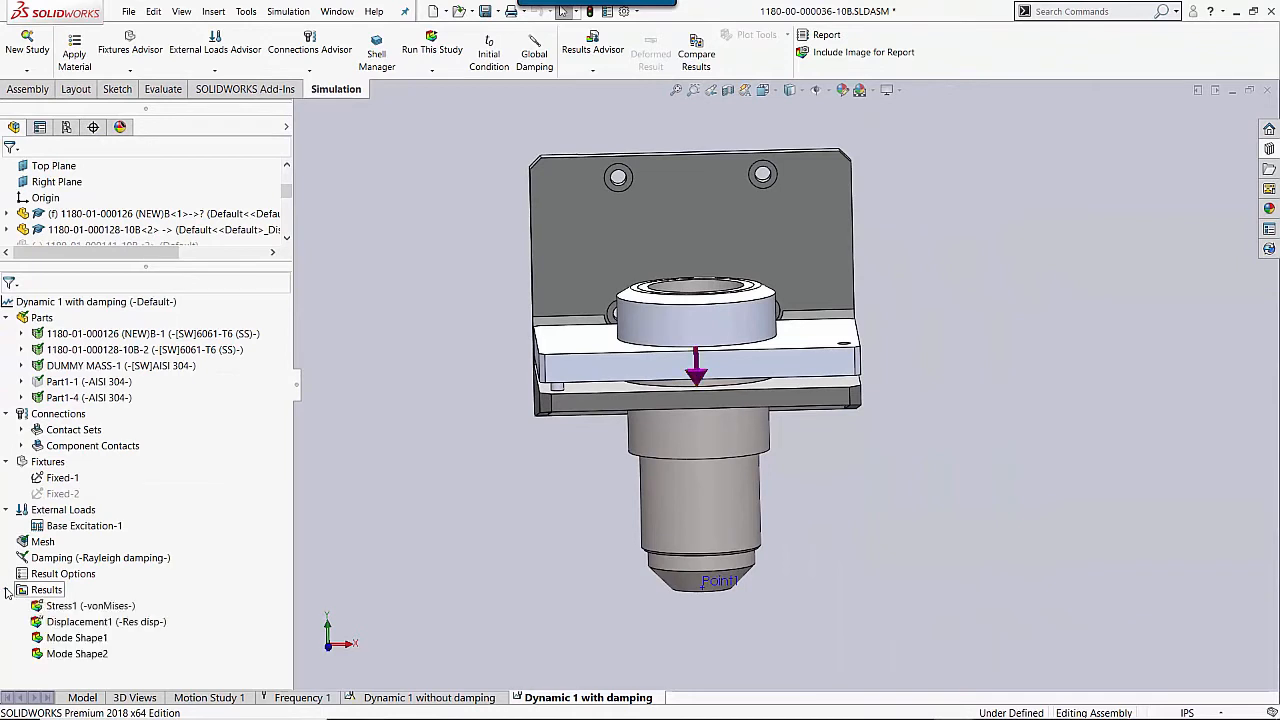
double_click(134, 623)
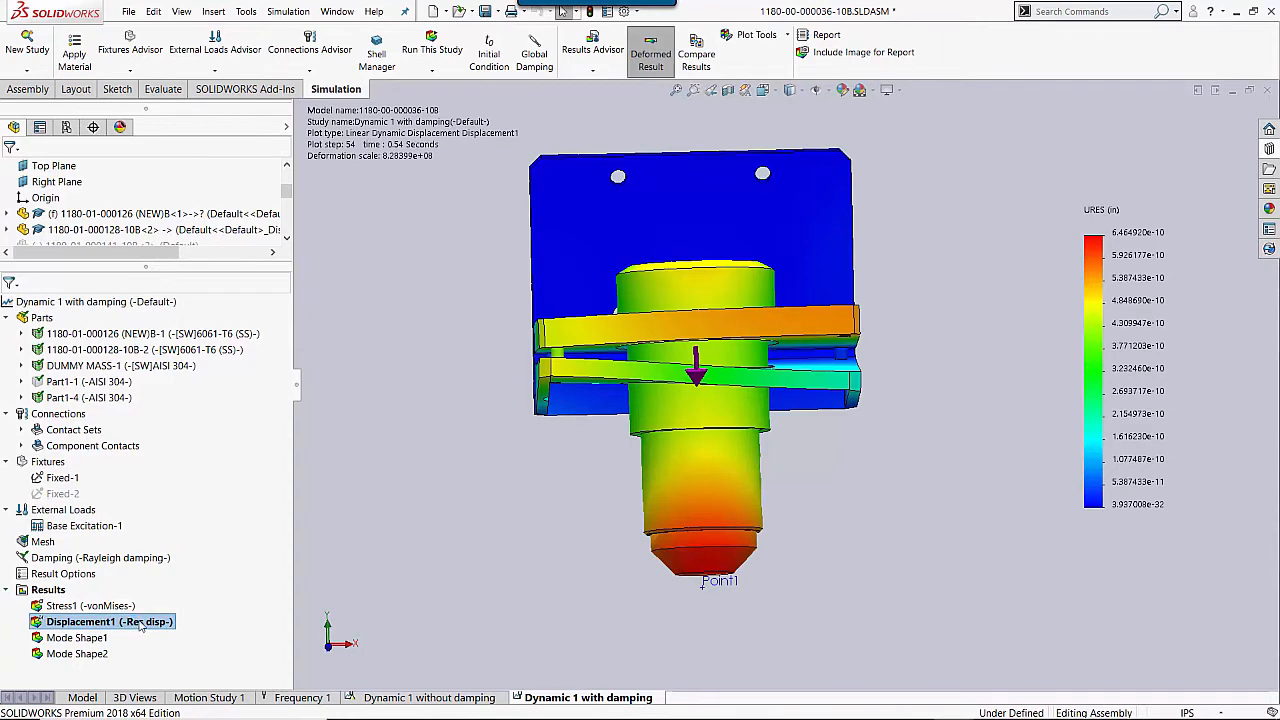
middle_click_drag(621, 441, 621, 456)
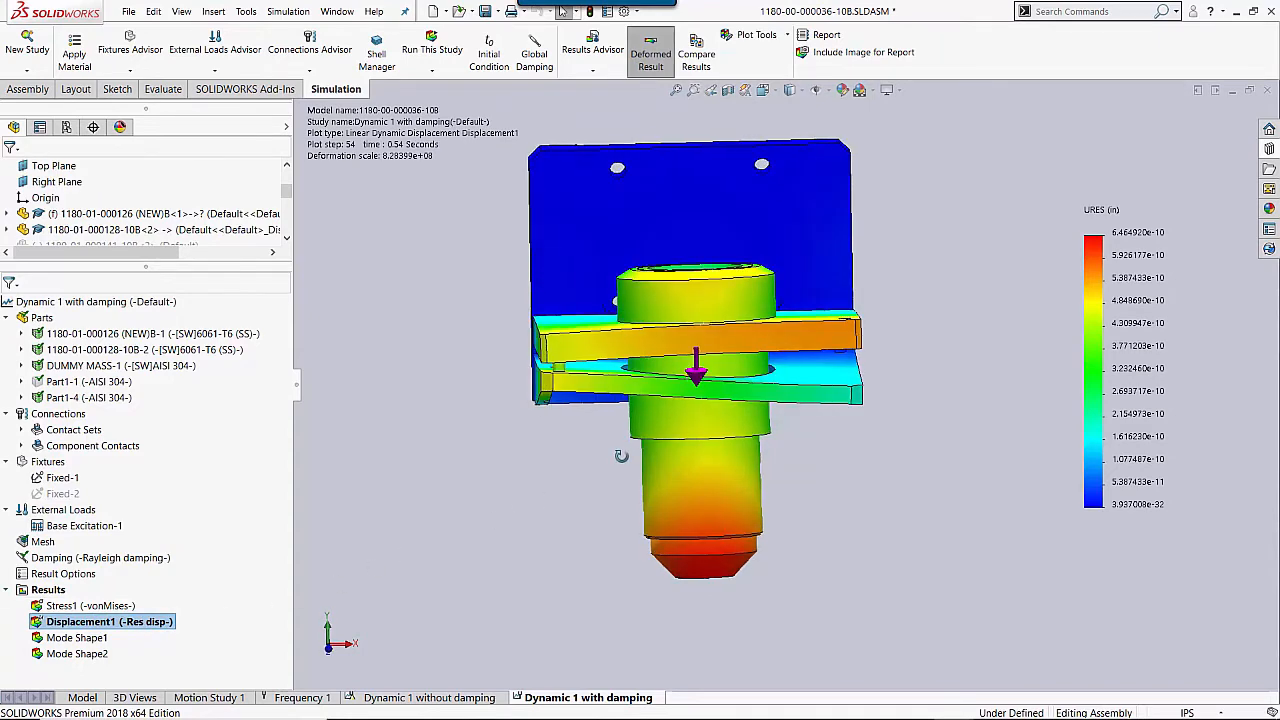
scroll(48, 200, "up", 2)
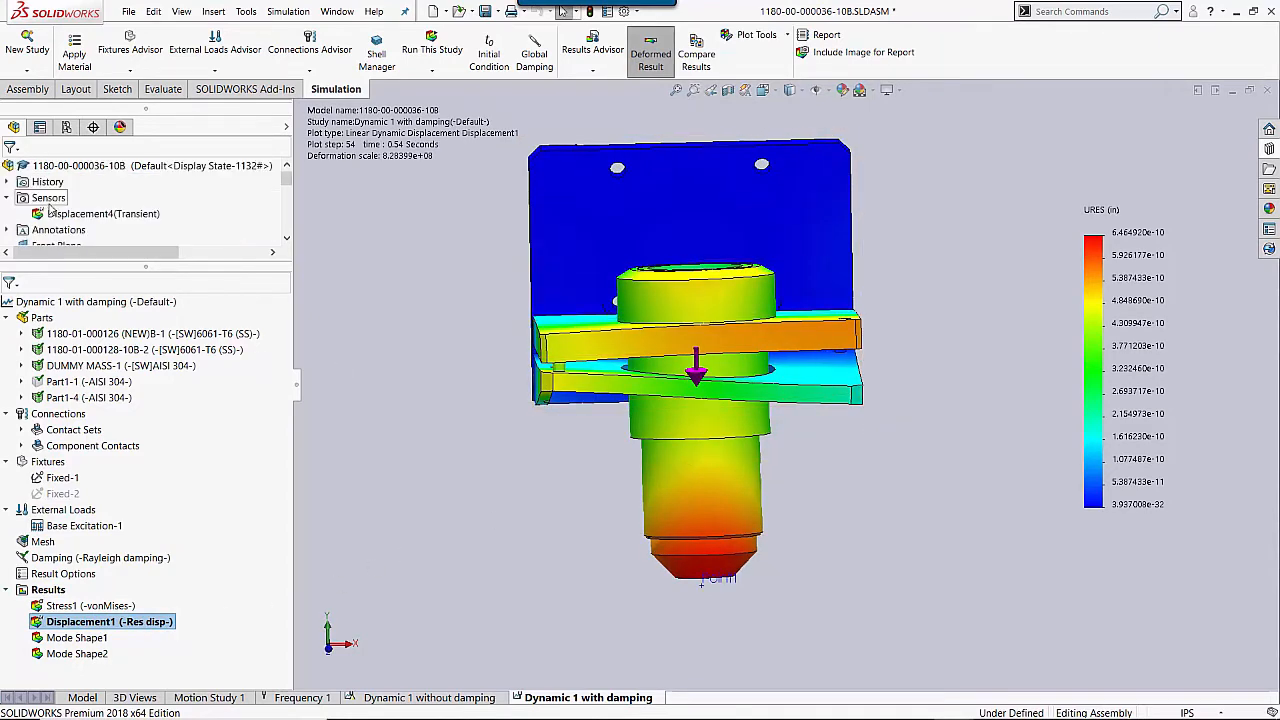
Step: Open the definition of the Displacement4 sensor and review its Simulation Data type, Displacement quantity and URES: Resultant Displacement component
mouse_move(63, 218)
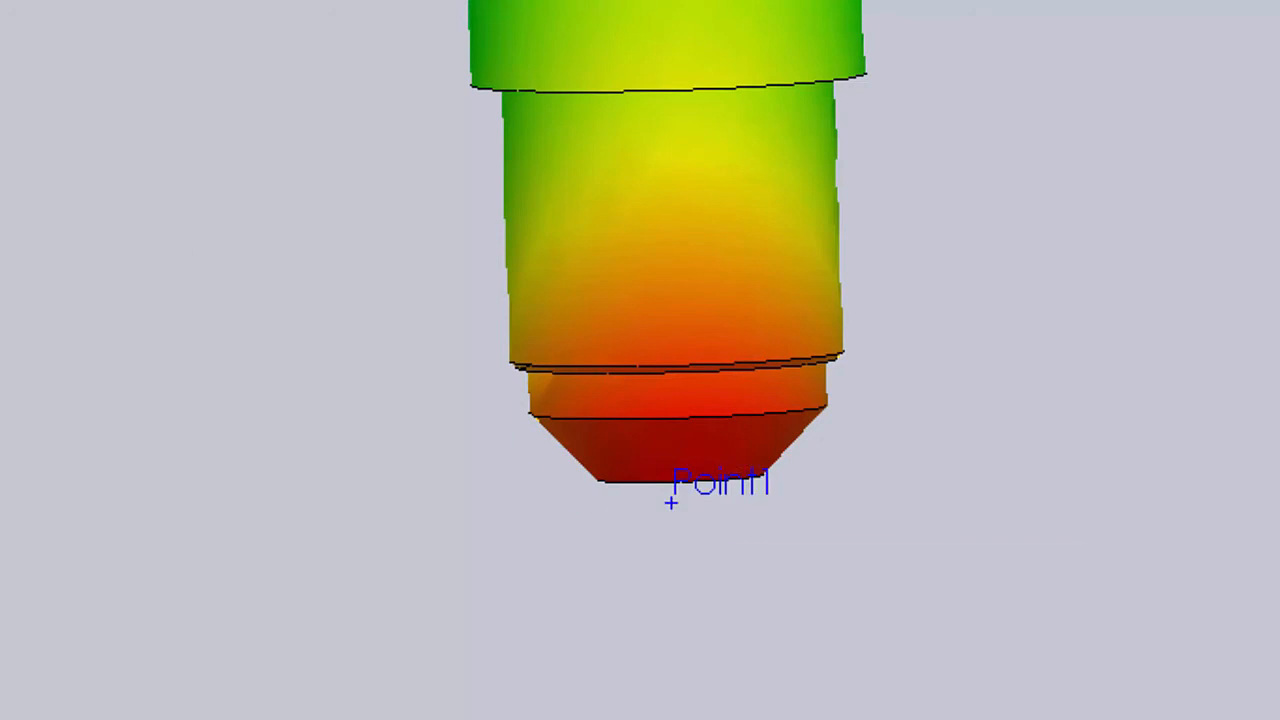
right_click(98, 214)
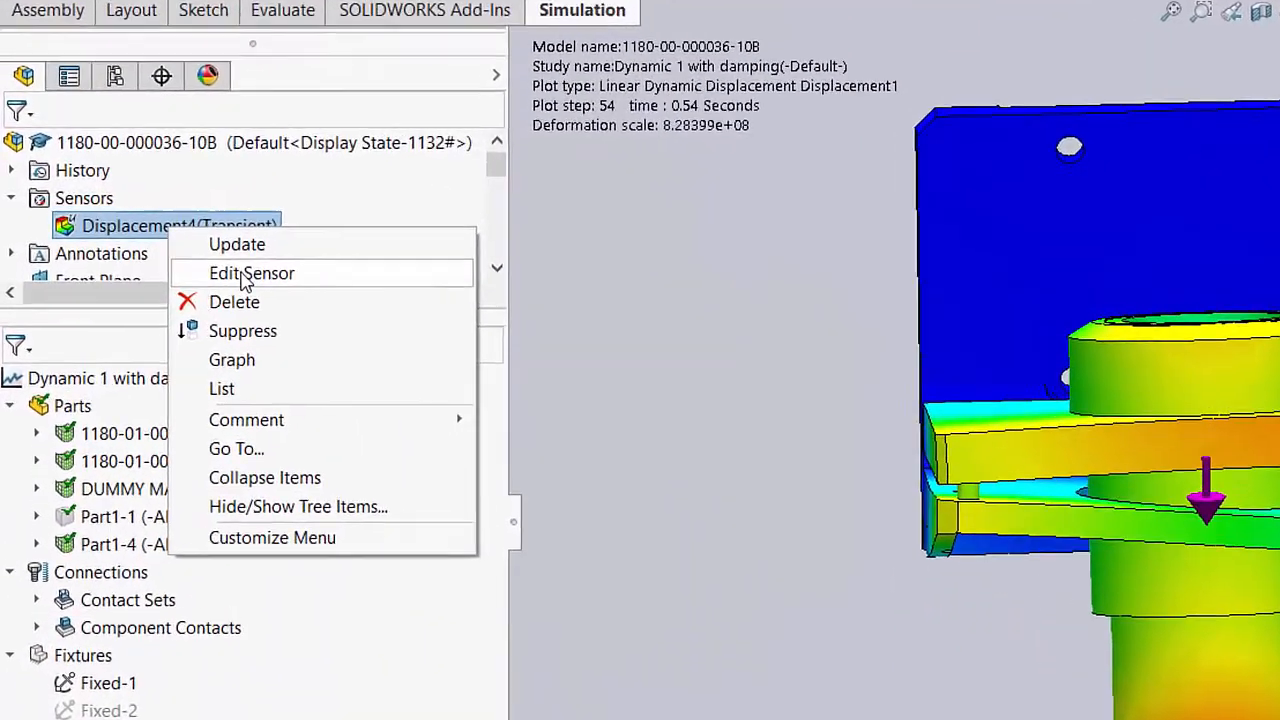
left_click(140, 242)
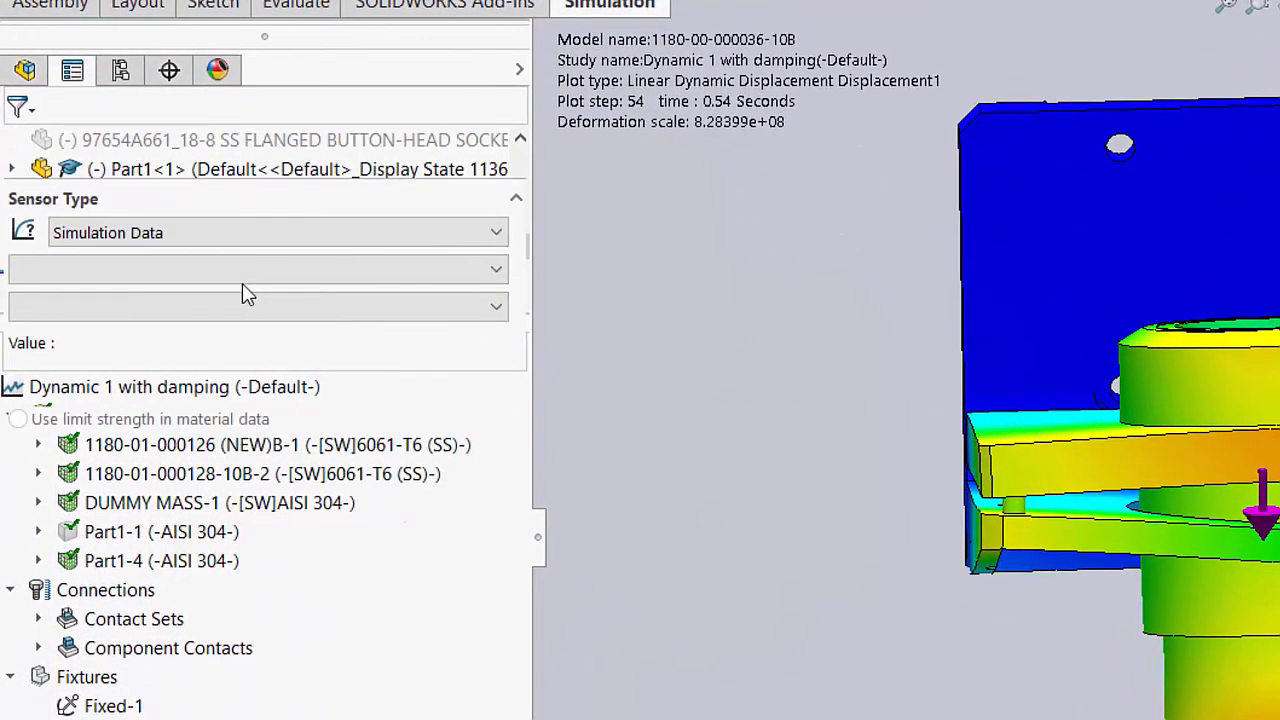
left_click(102, 231)
left_click(174, 233)
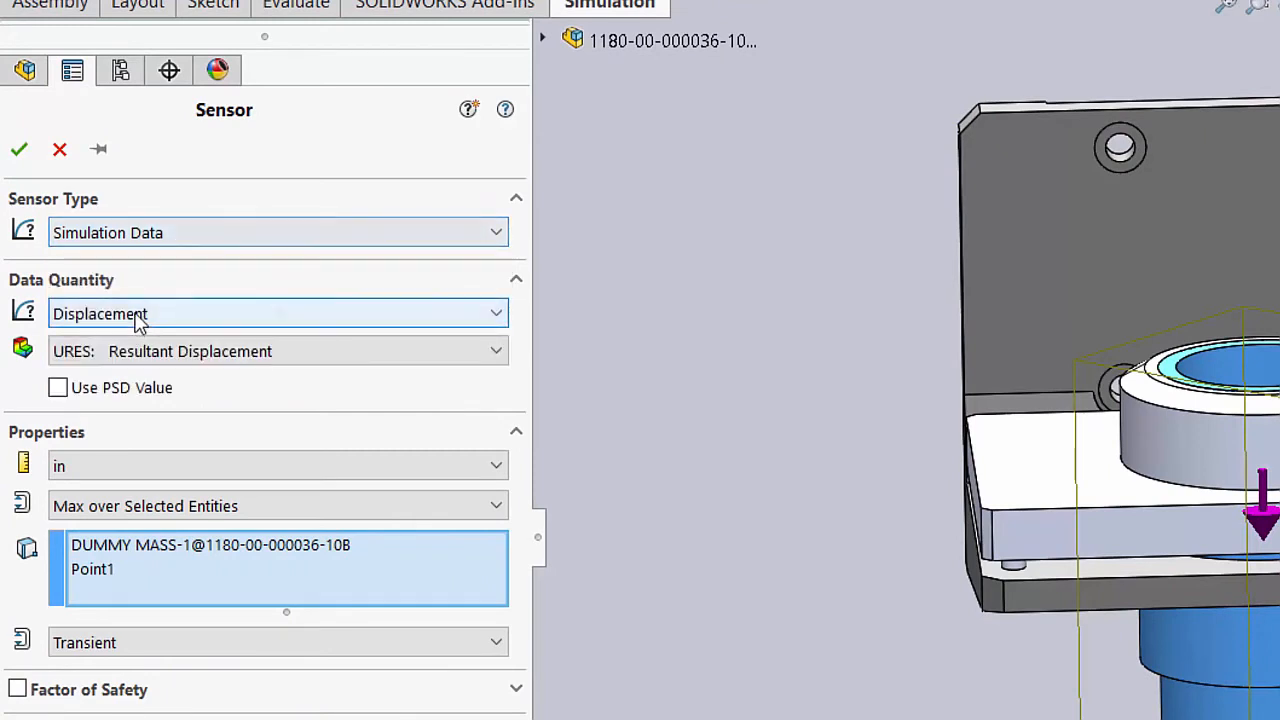
left_click(138, 316)
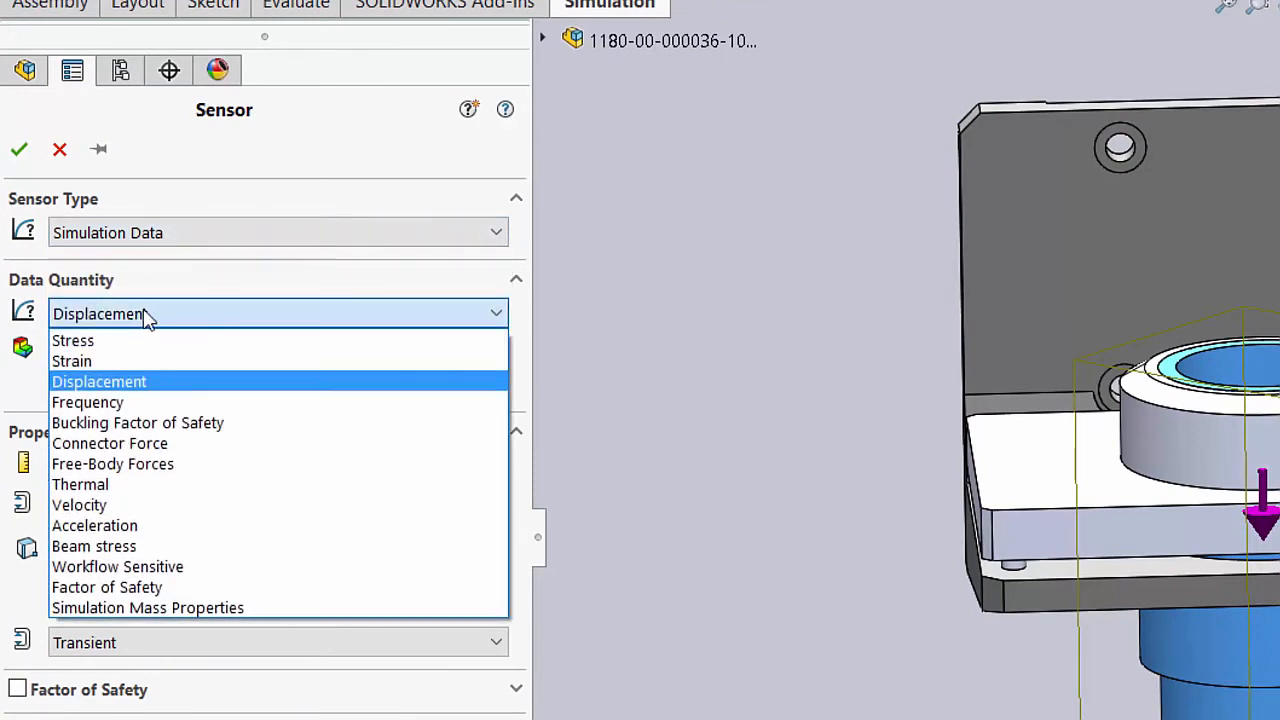
left_click(143, 316)
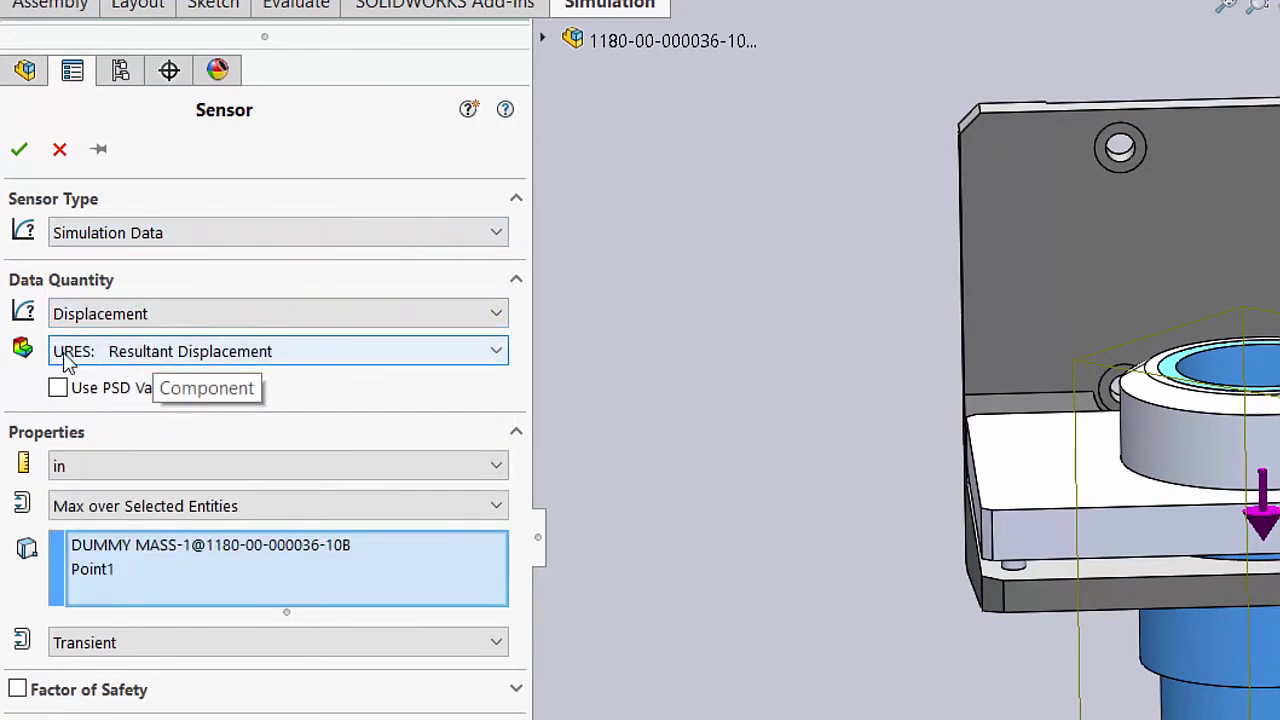
left_click(145, 352)
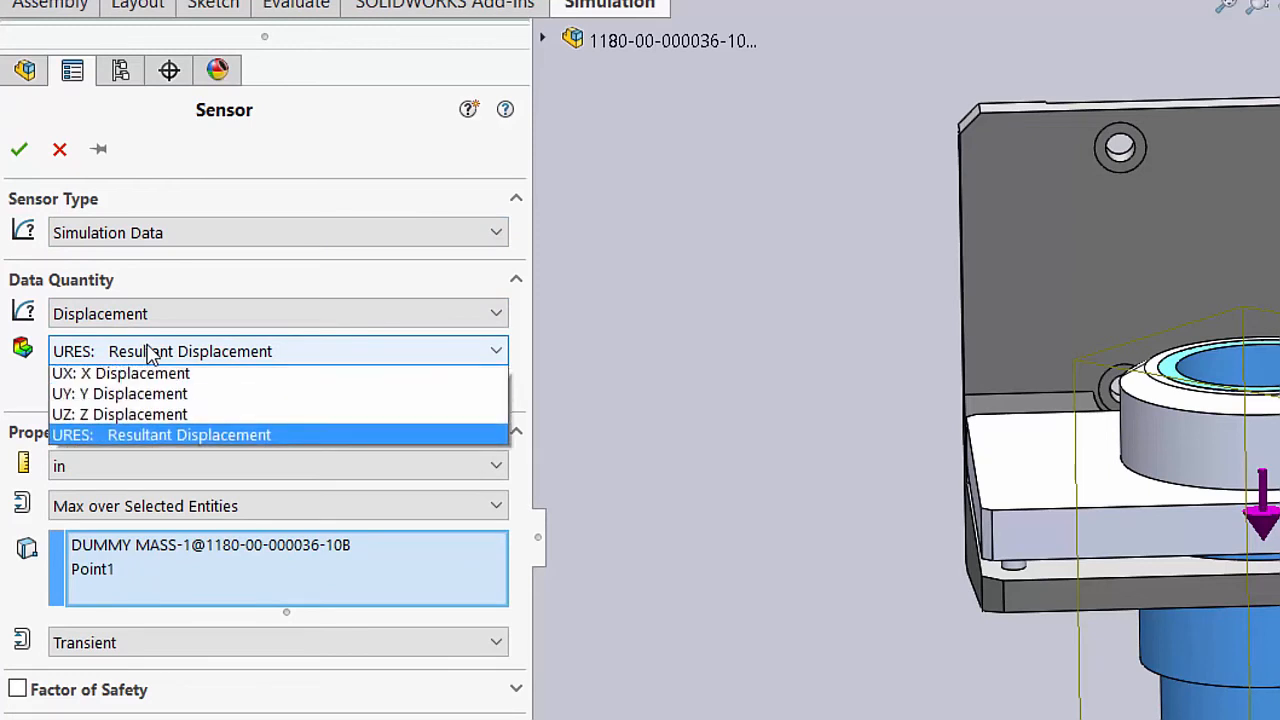
left_click(203, 443)
Step: Review the sensor's Max over Selected Entities and Transient criterion options, keep both, and accept the sensor definition
left_click(175, 506)
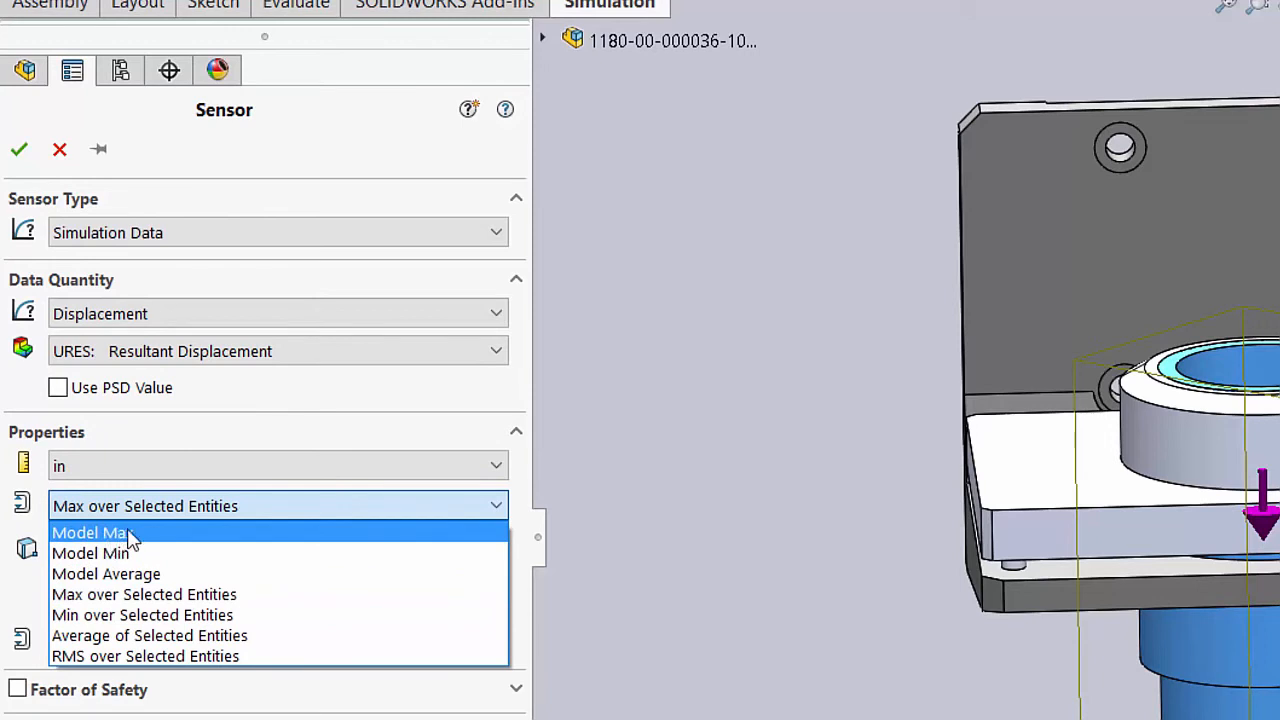
left_click(143, 595)
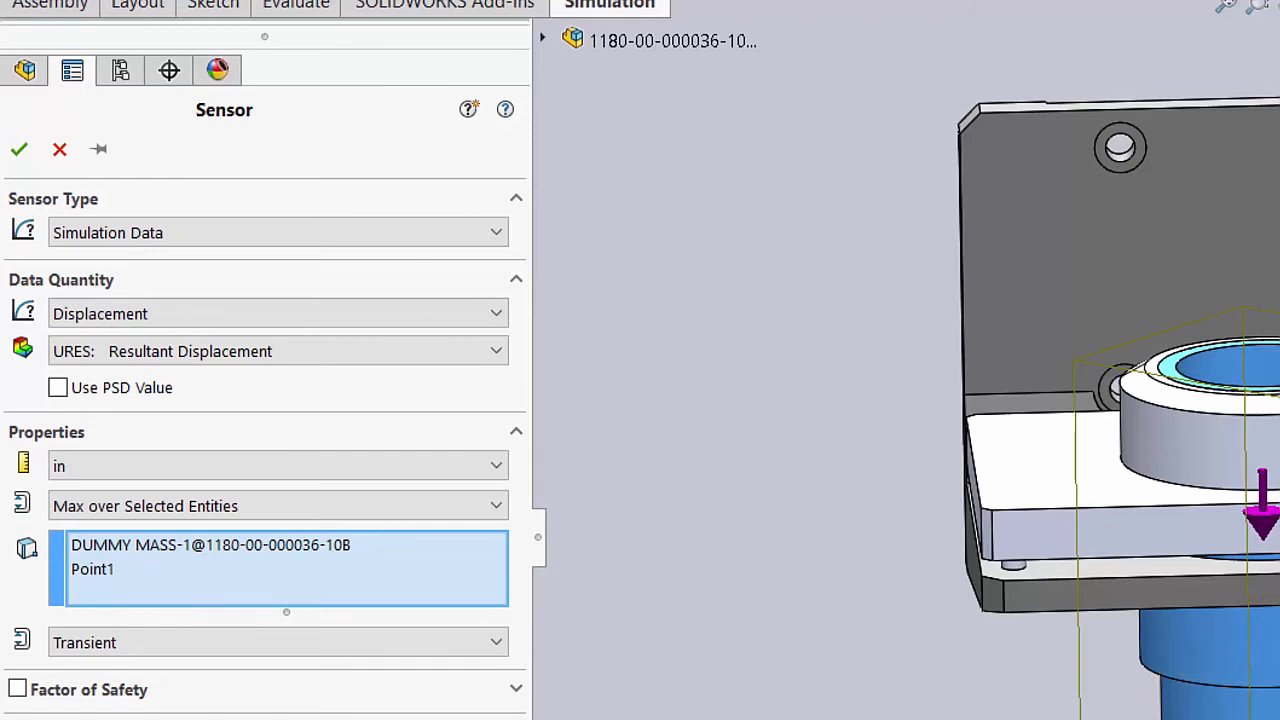
left_click(148, 643)
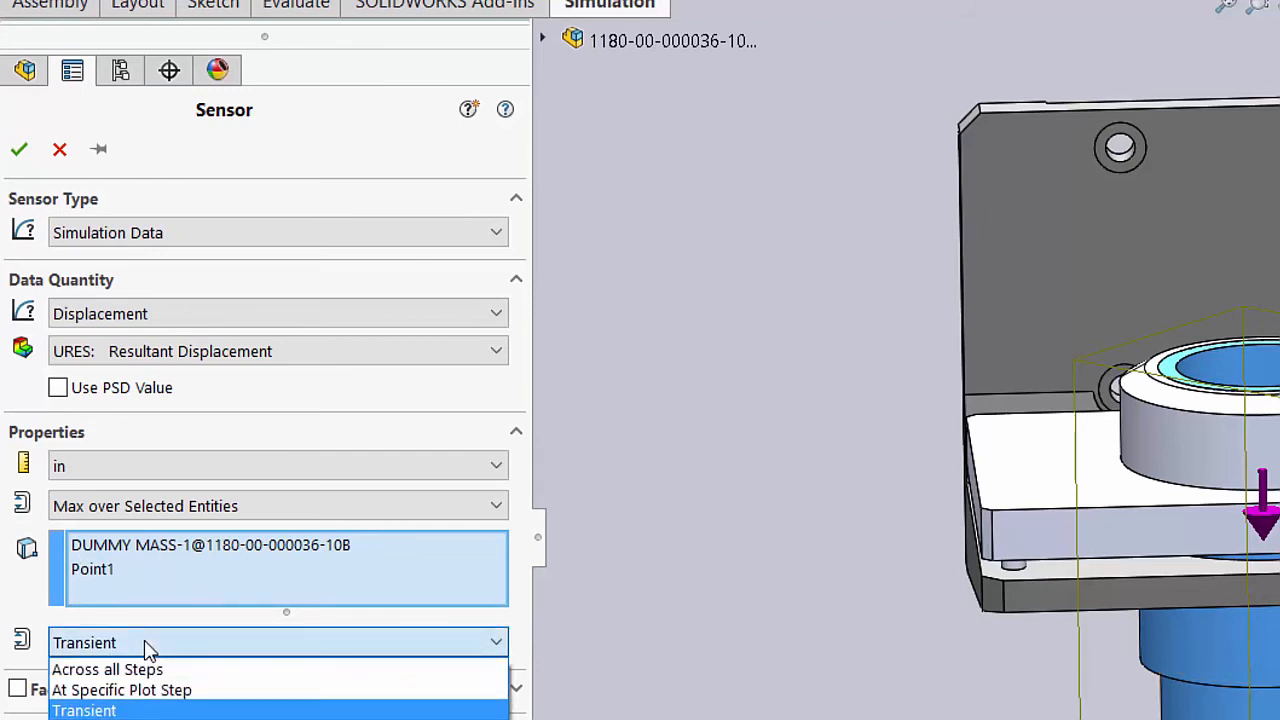
left_click(112, 711)
left_click(19, 152)
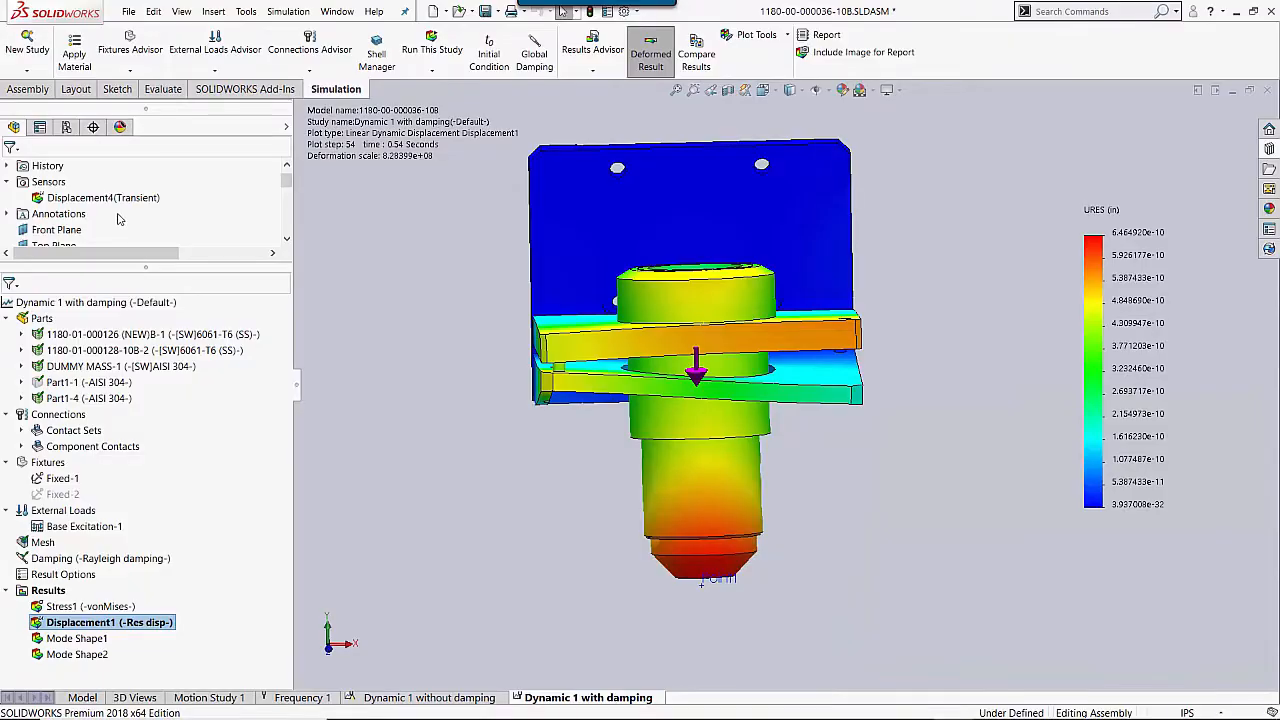
Step: Graph the Displacement4 transient sensor for the Dynamic 1 with damping study, examine the enlarged displacement curve, and close the graph
right_click(100, 201)
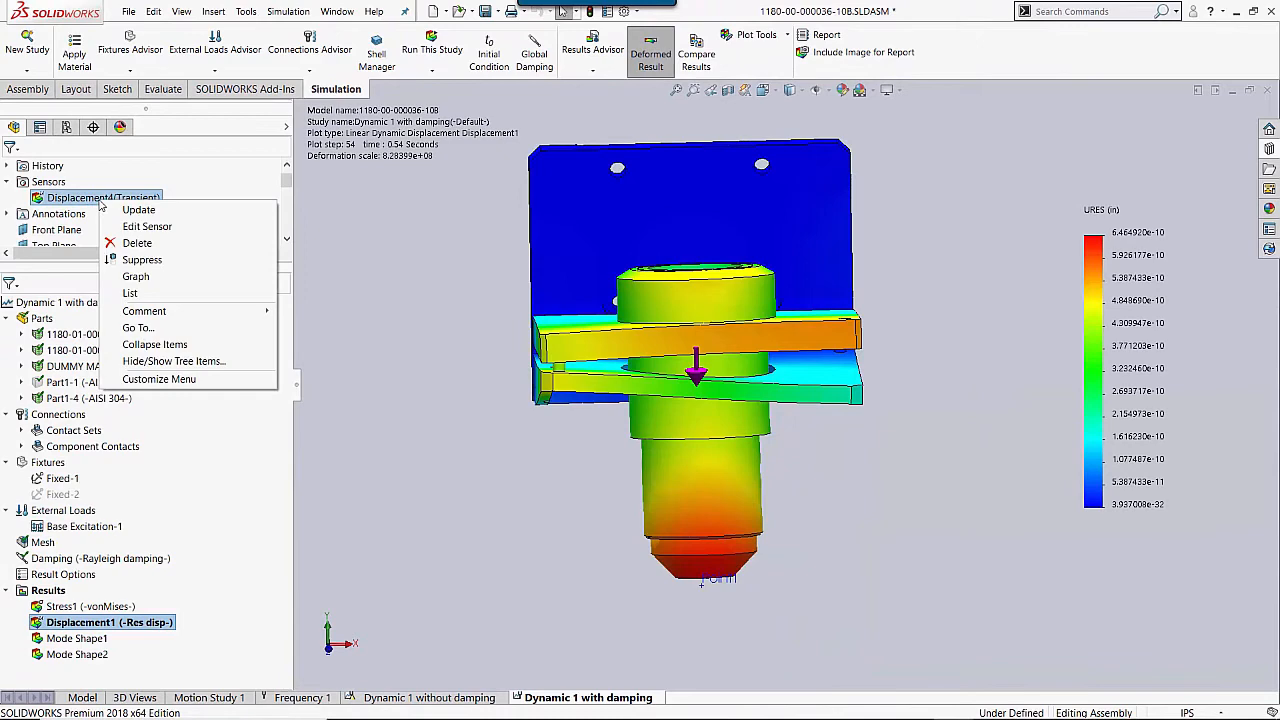
left_click(140, 277)
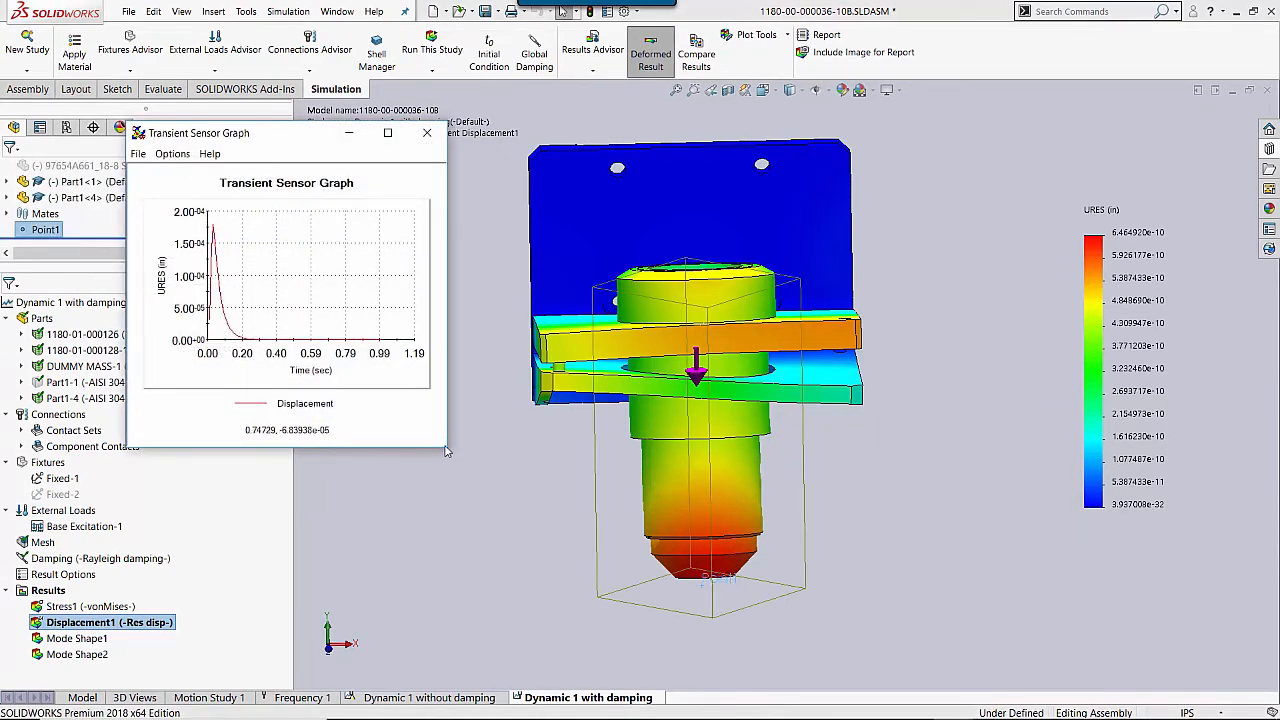
left_click_drag(448, 451, 910, 663)
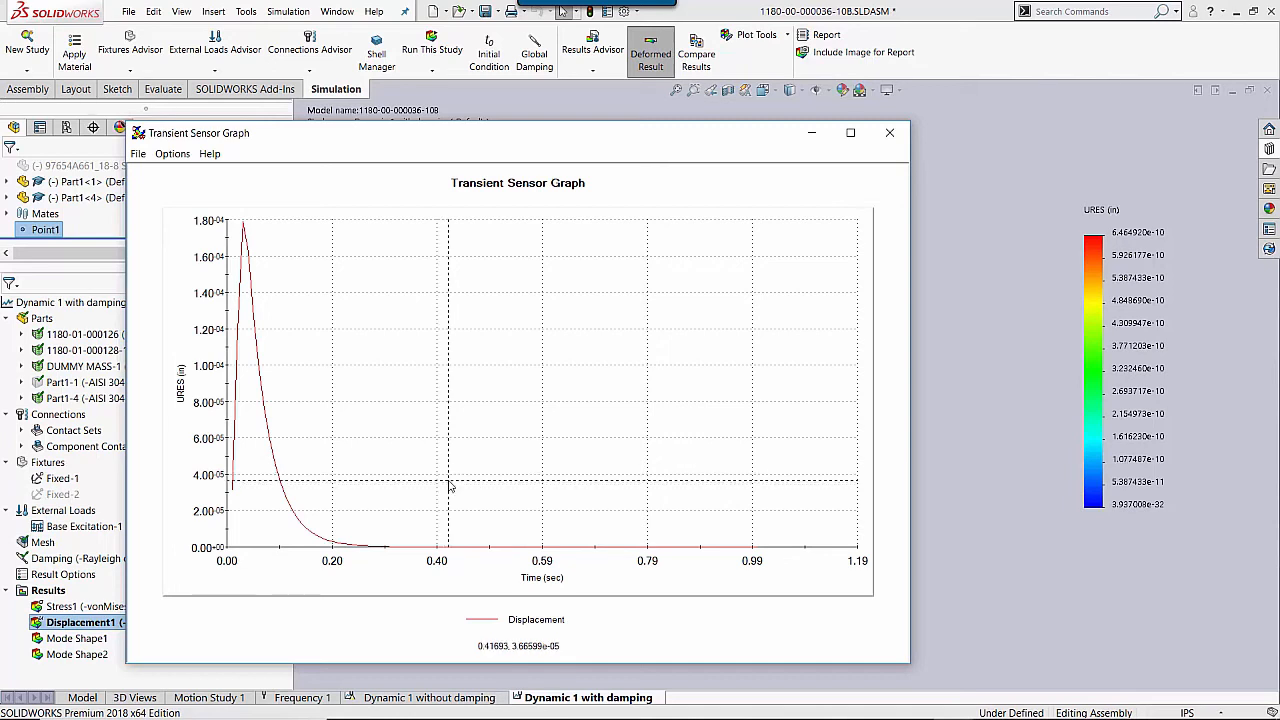
left_click(889, 132)
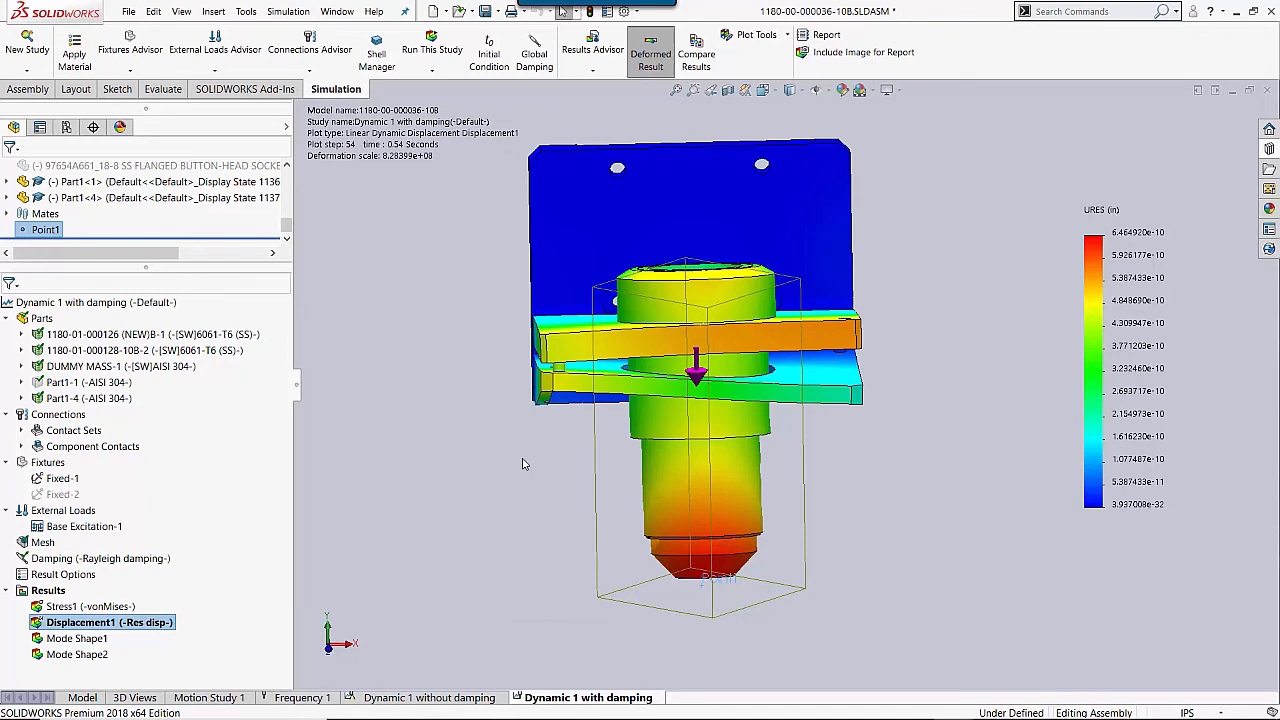
Step: Switch to the Dynamic 1 without damping study, examine an enlarged graph of the Displacement4 transient sensor, and close it
left_click(428, 697)
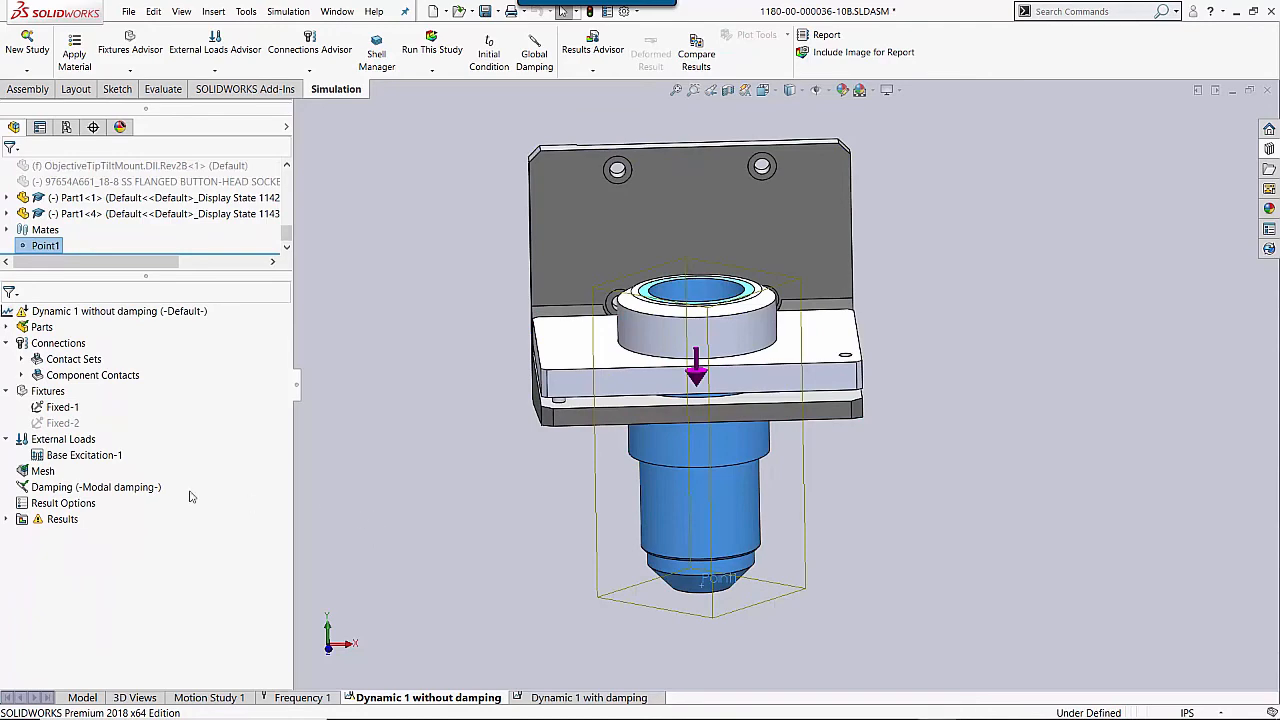
right_click(110, 210)
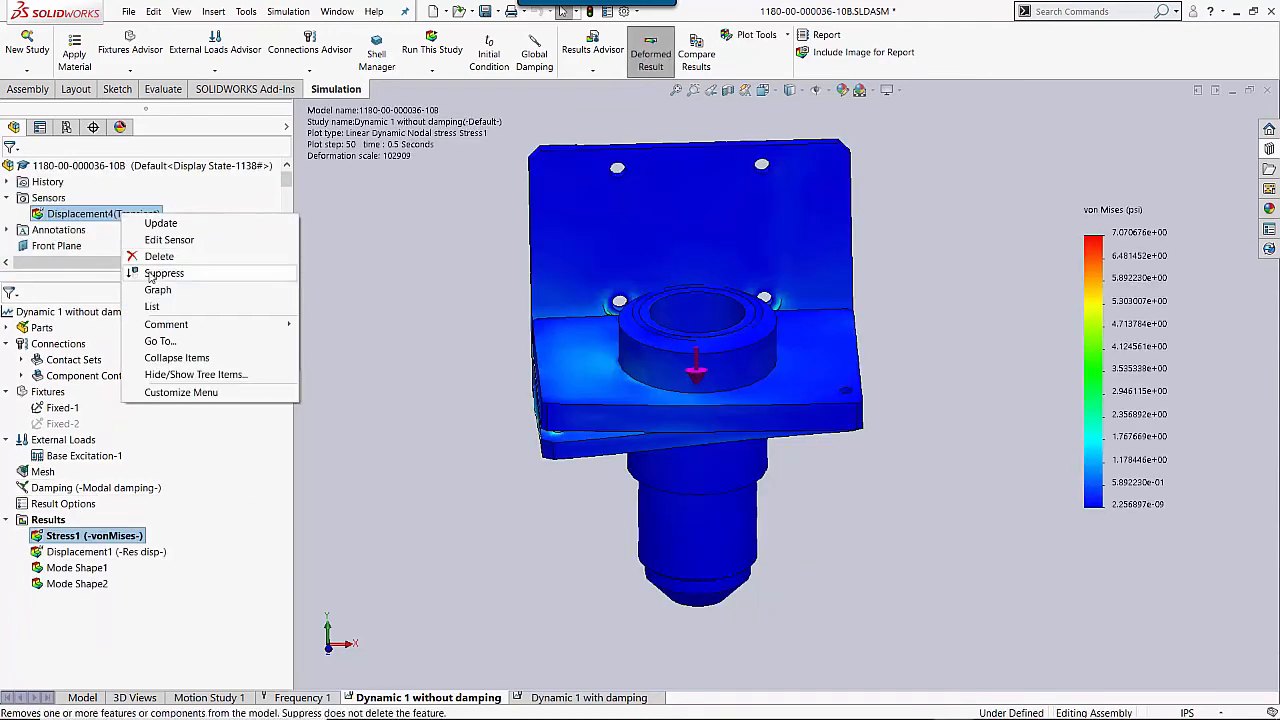
left_click(160, 290)
left_click_drag(188, 22, 450, 156)
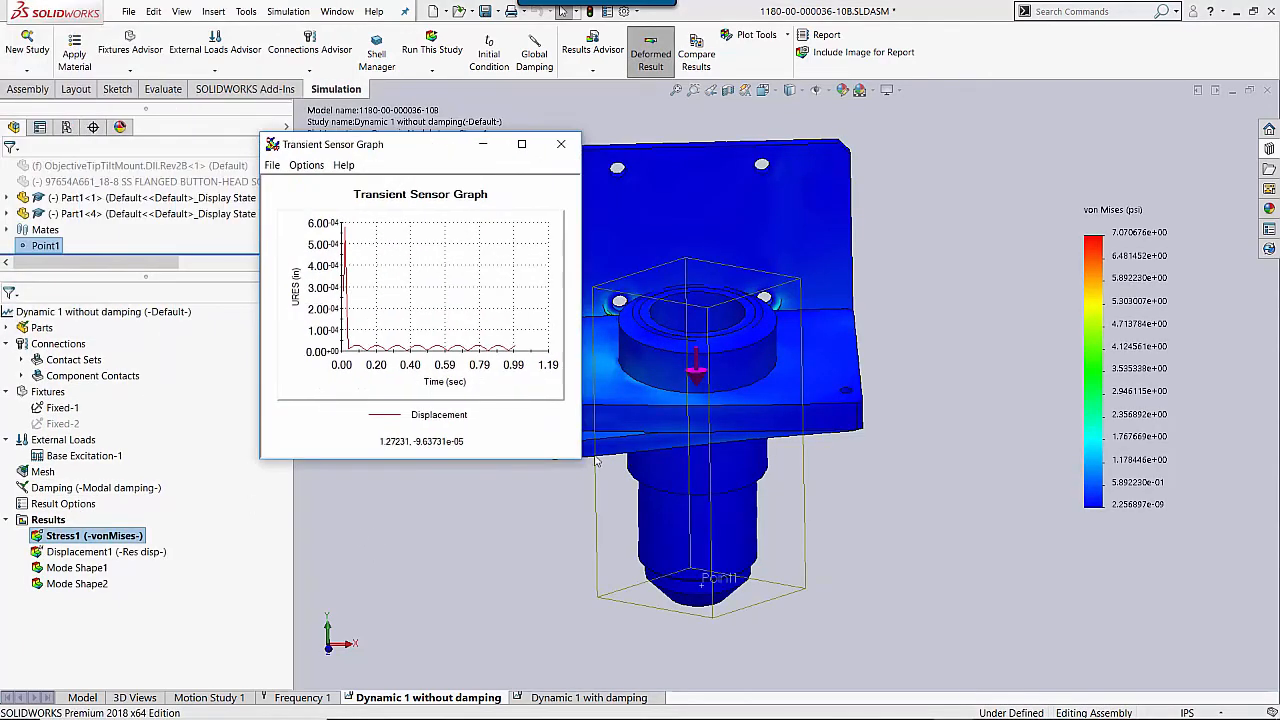
left_click_drag(574, 454, 822, 624)
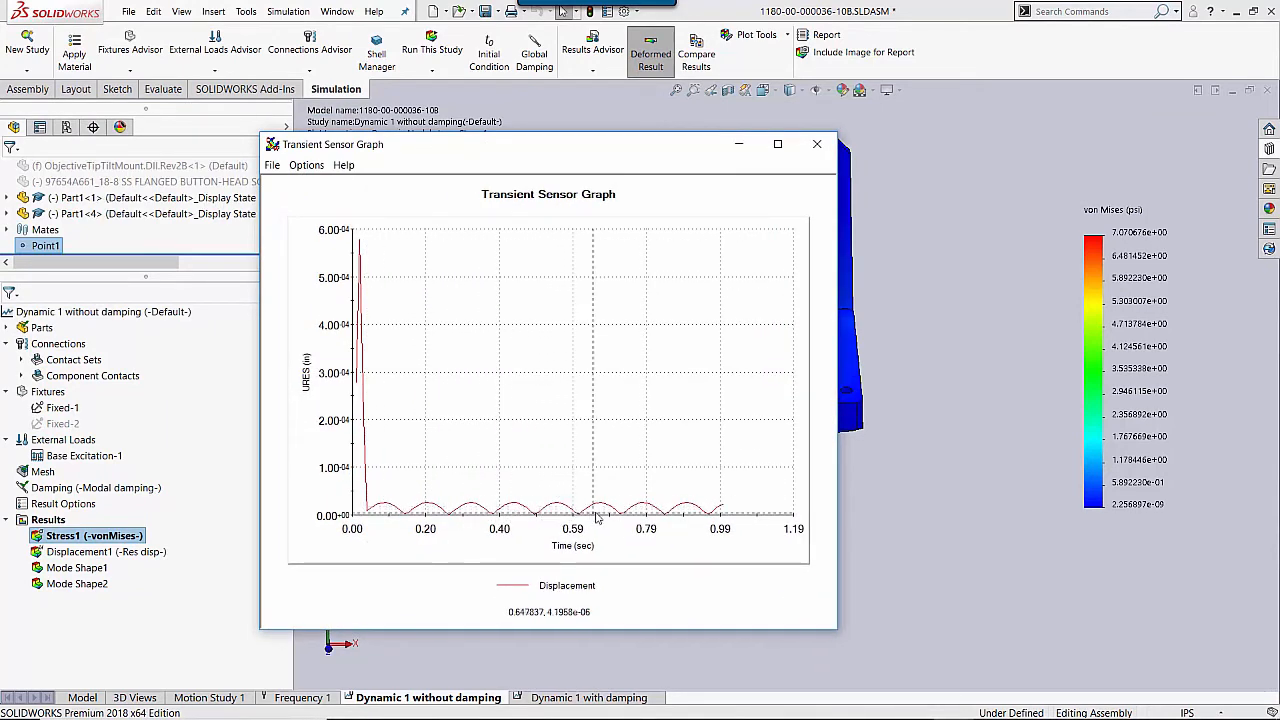
left_click(817, 144)
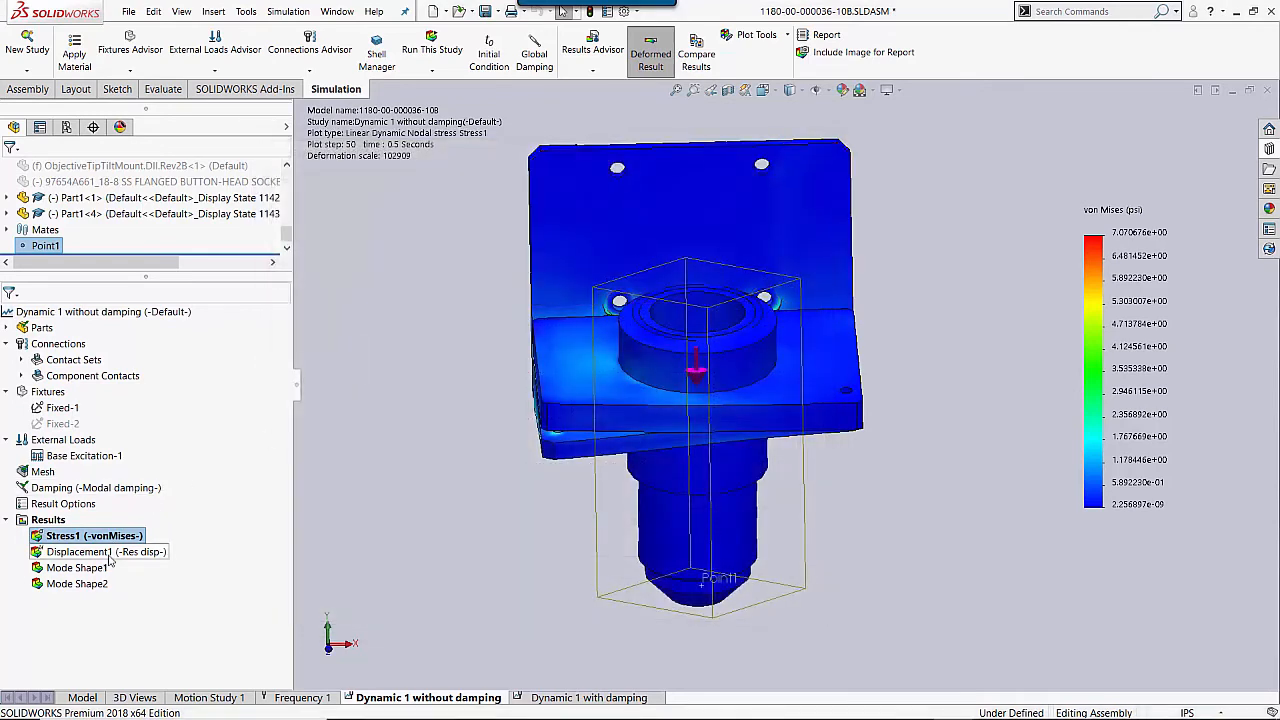
Step: Display the Displacement1 resultant displacement plot of the Dynamic 1 without damping study and animate it facing the bracket's back plate
double_click(100, 551)
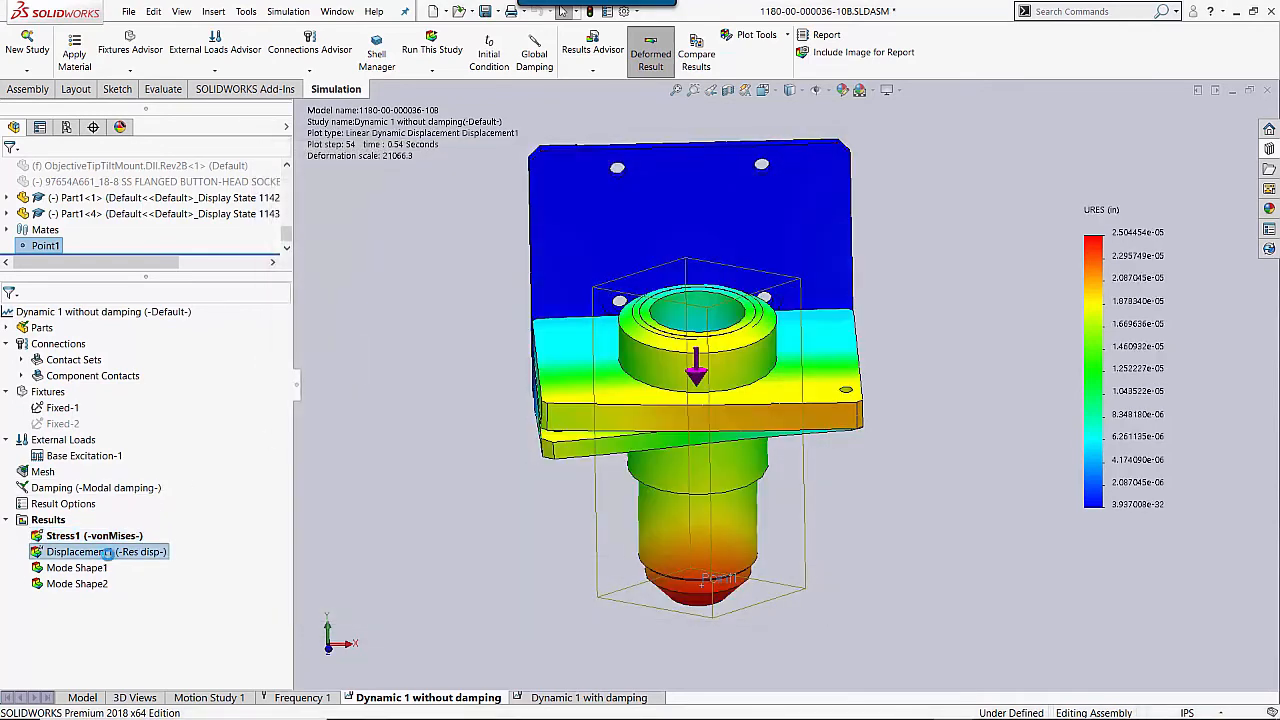
left_click(600, 420)
key("ctrl+8")
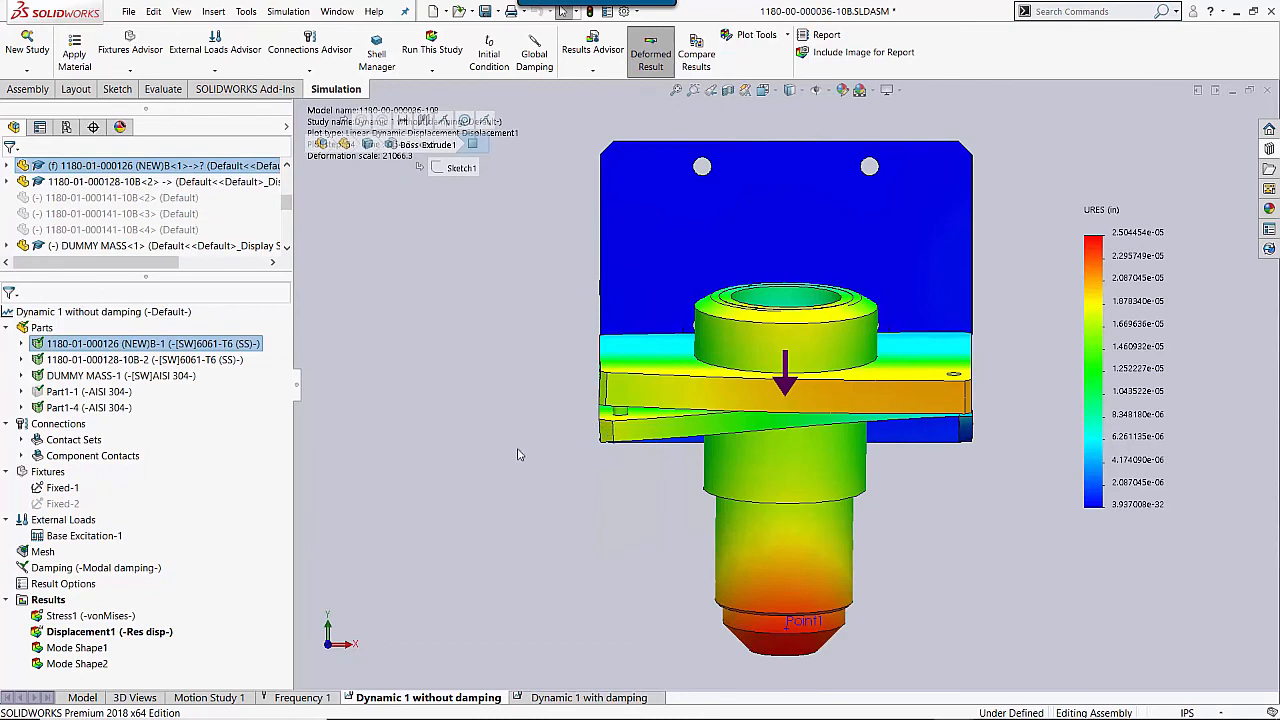
right_click(100, 632)
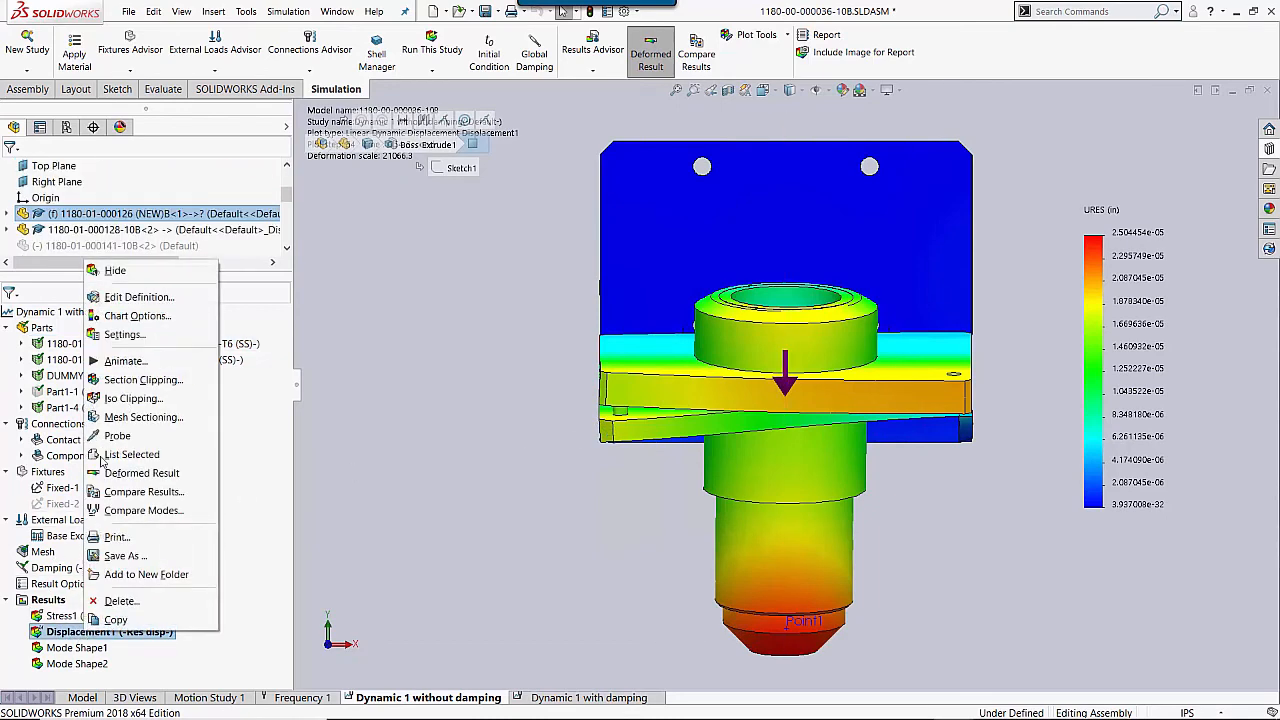
left_click(125, 361)
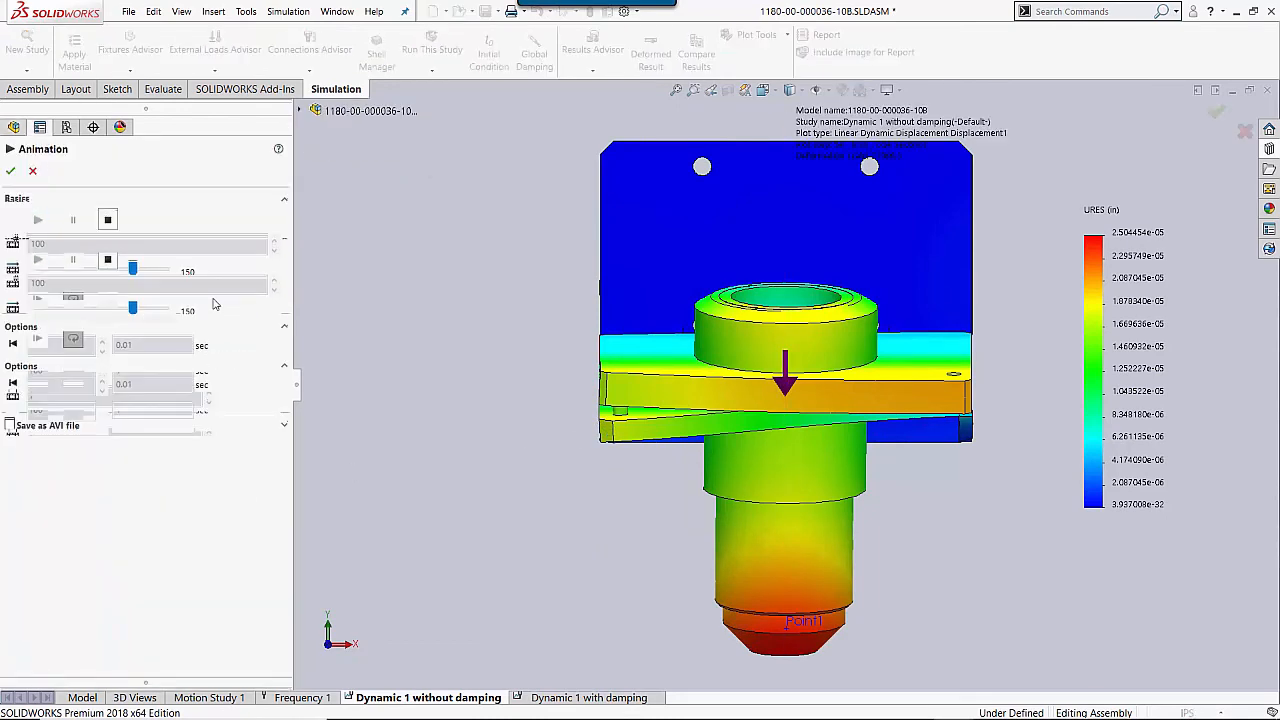